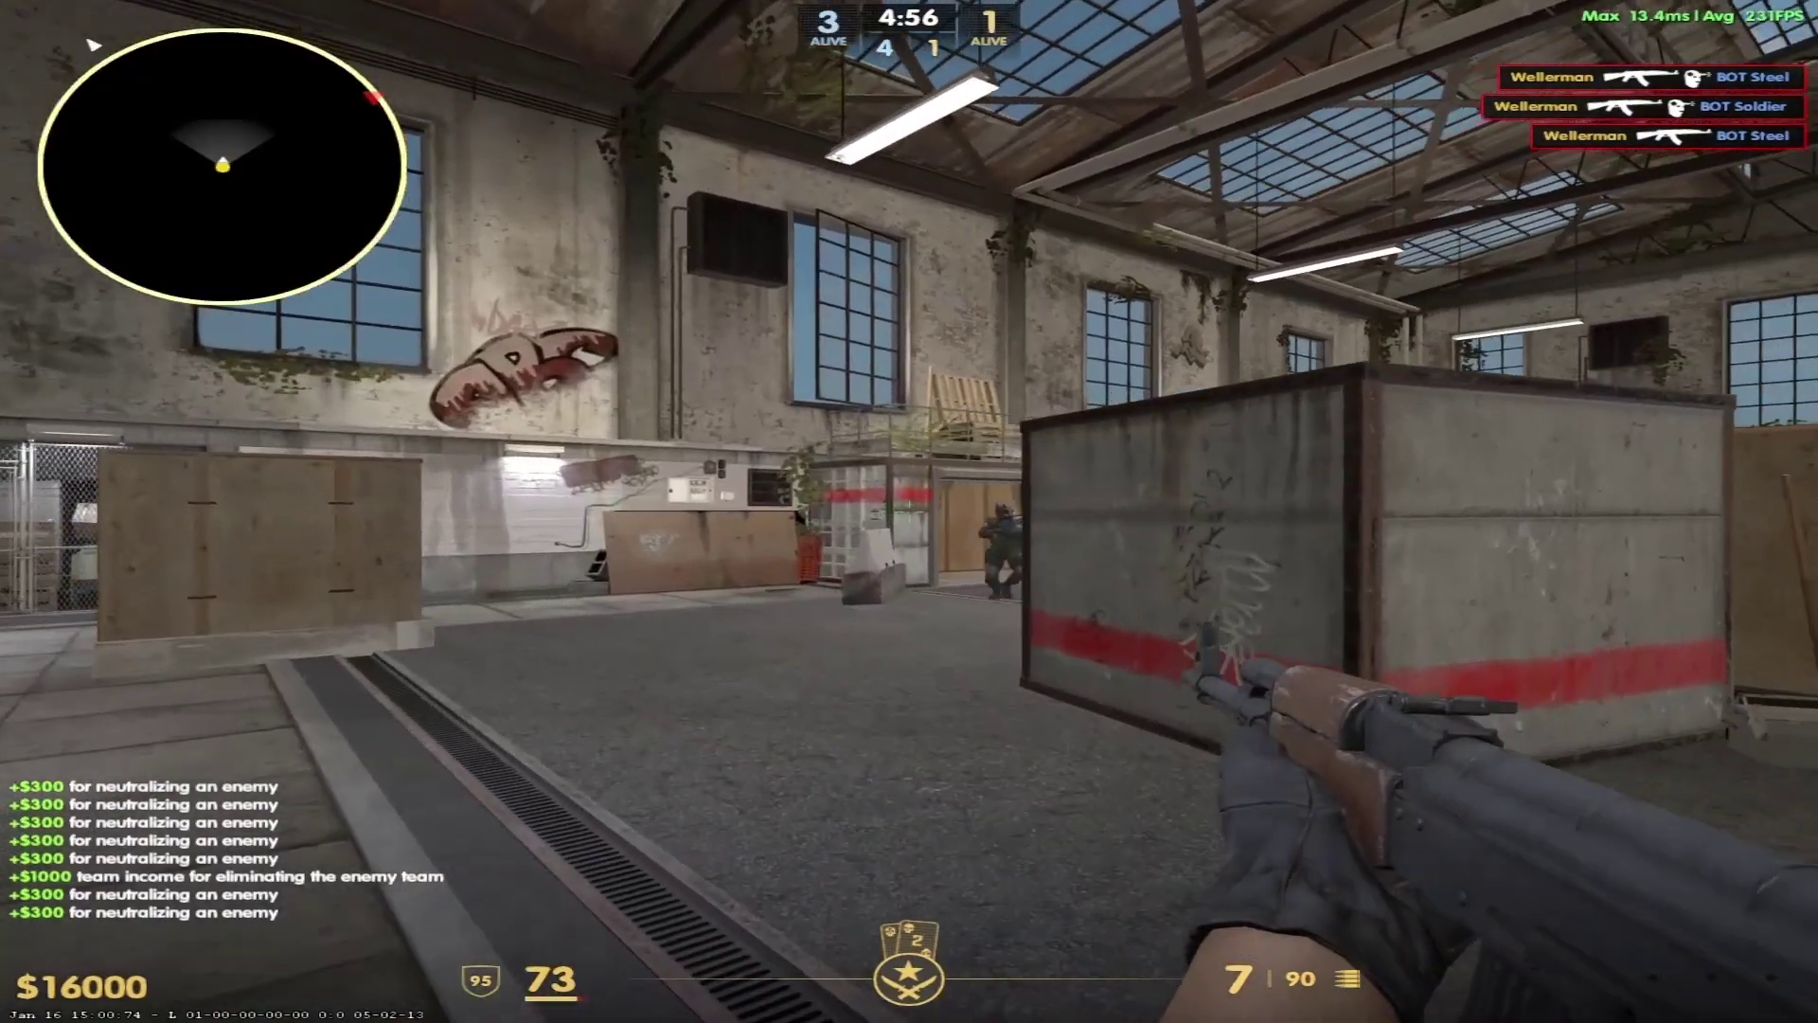
pyautogui.click(909, 511)
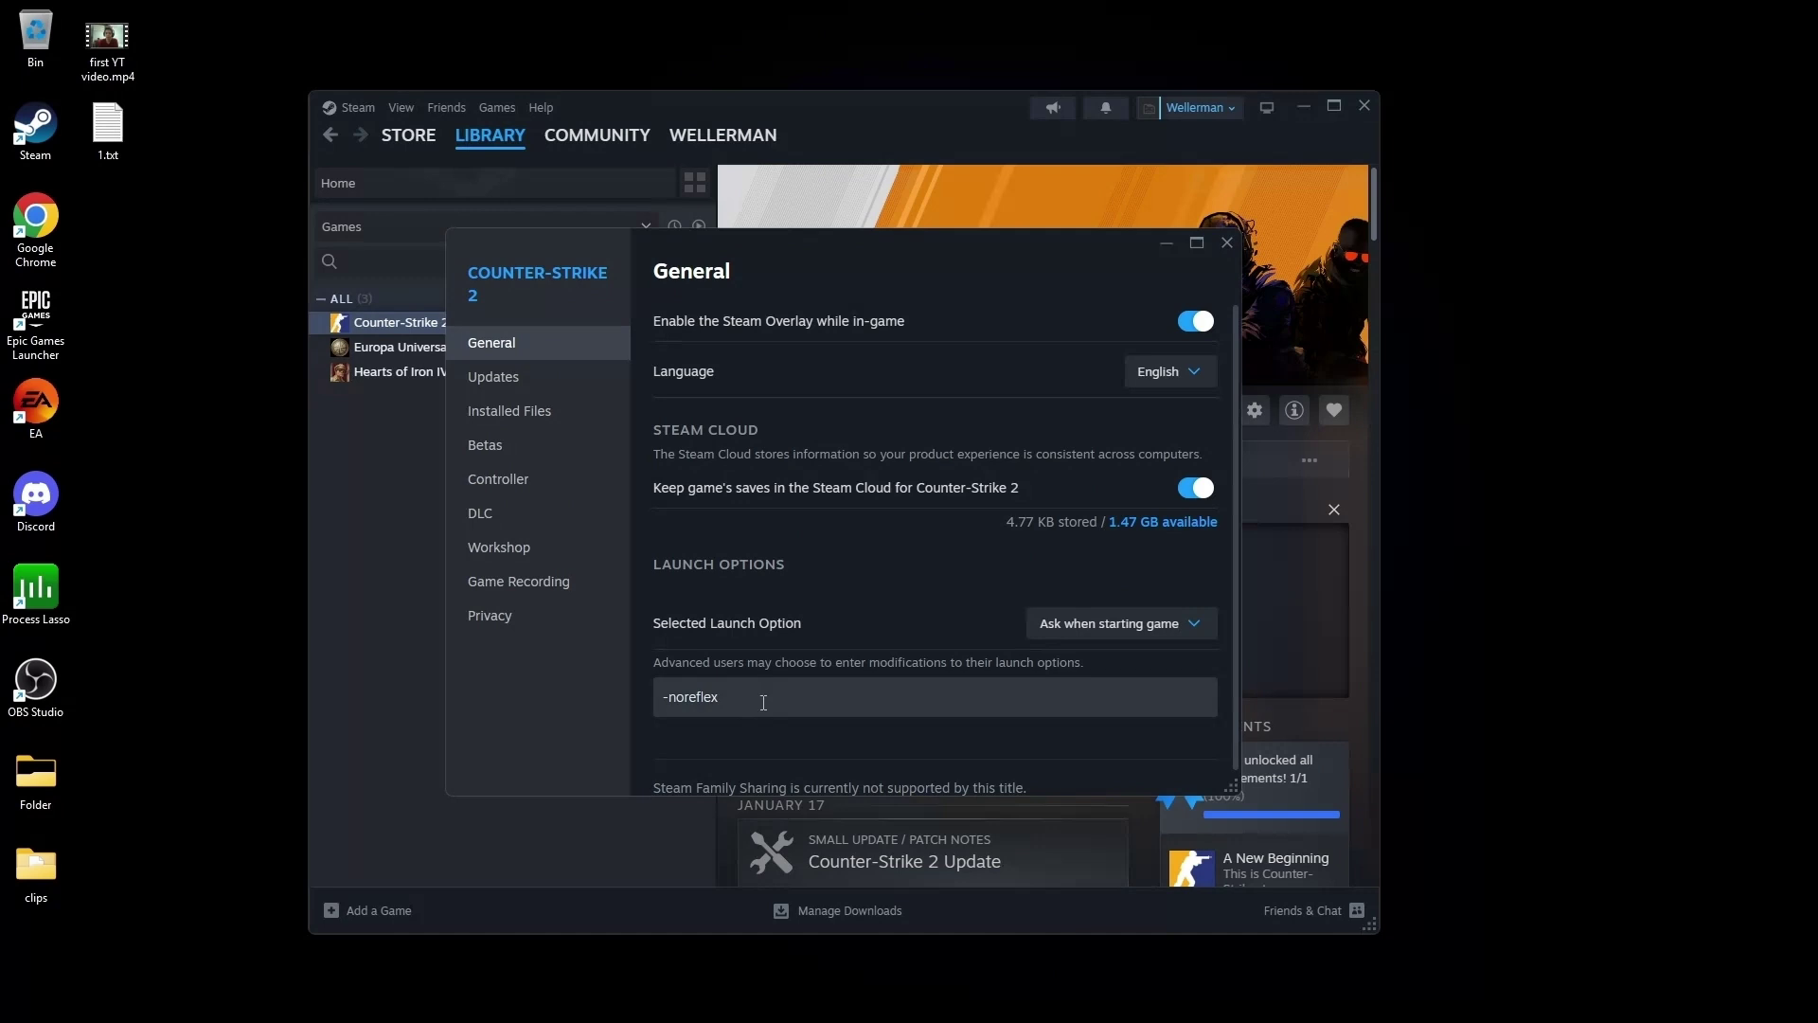
# - Check the -noreflex entry in the Counter-Strike 2 launch options
pyautogui.moveTo(762, 701); pyautogui.dragTo(616, 703)
pyautogui.click(705, 737)
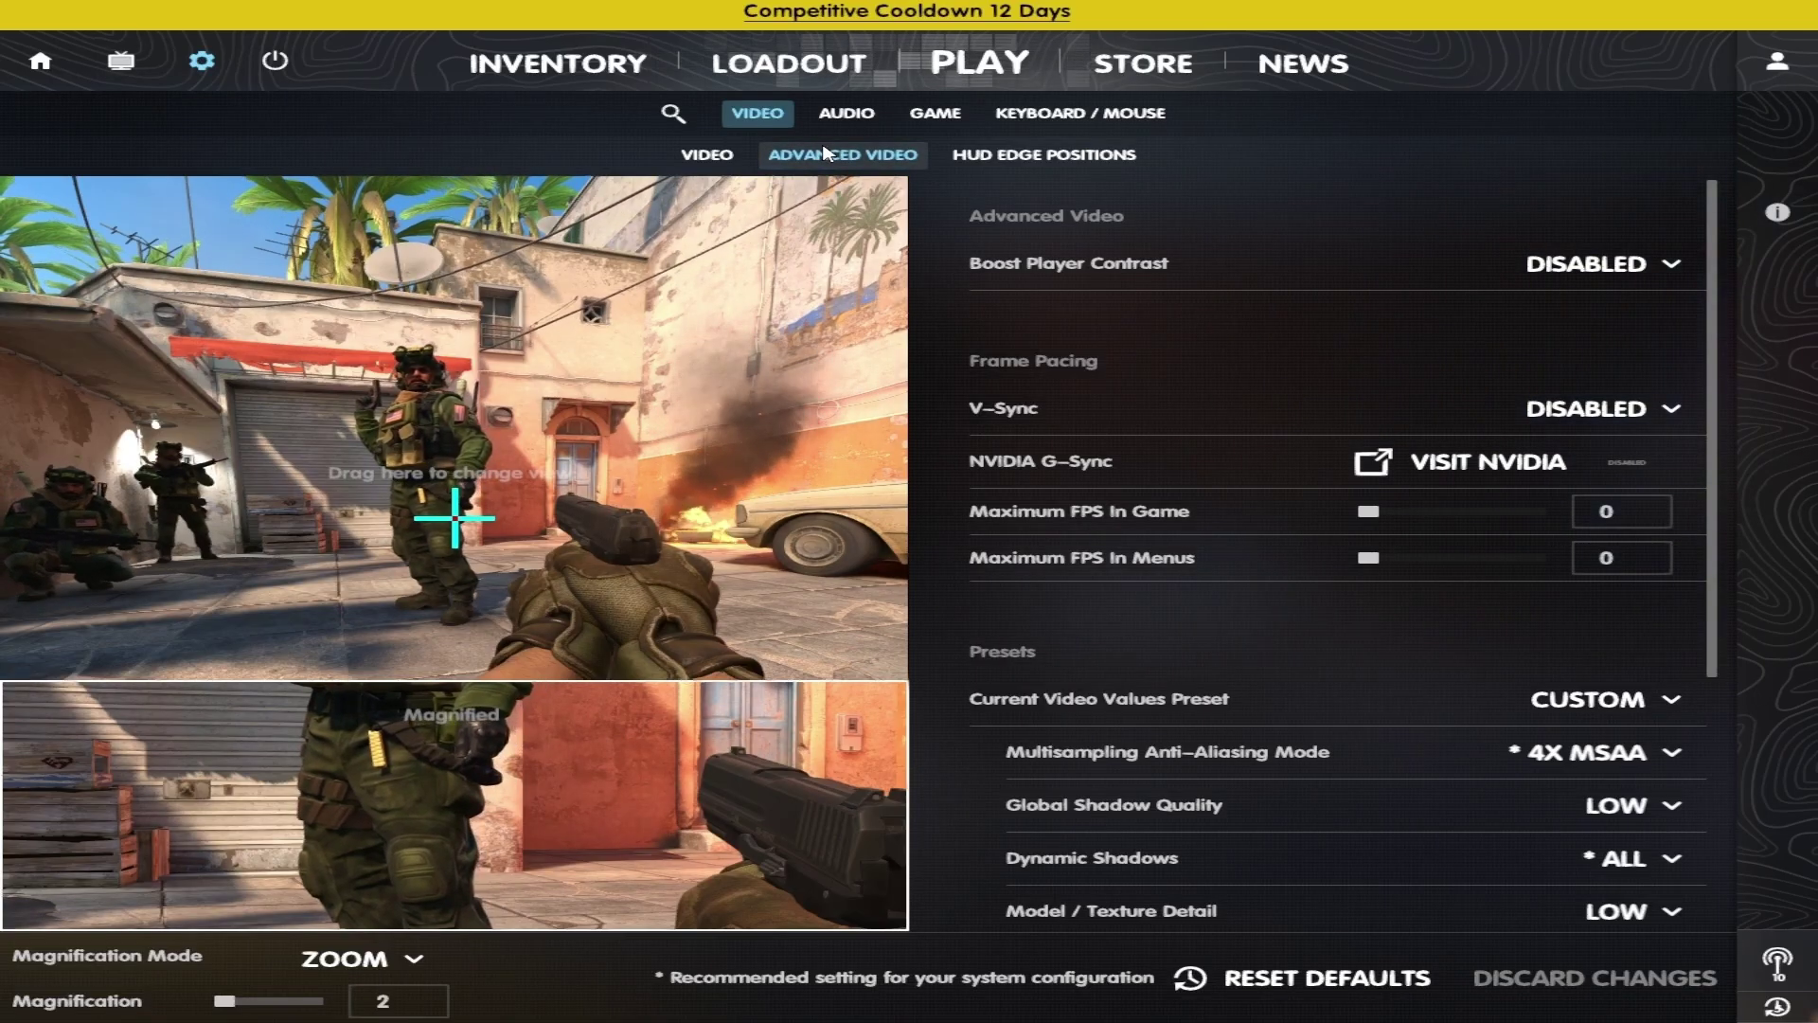
# - Review the V-Sync, NVIDIA G-Sync and maximum FPS settings in the game's advanced video options
pyautogui.moveTo(1601, 441)
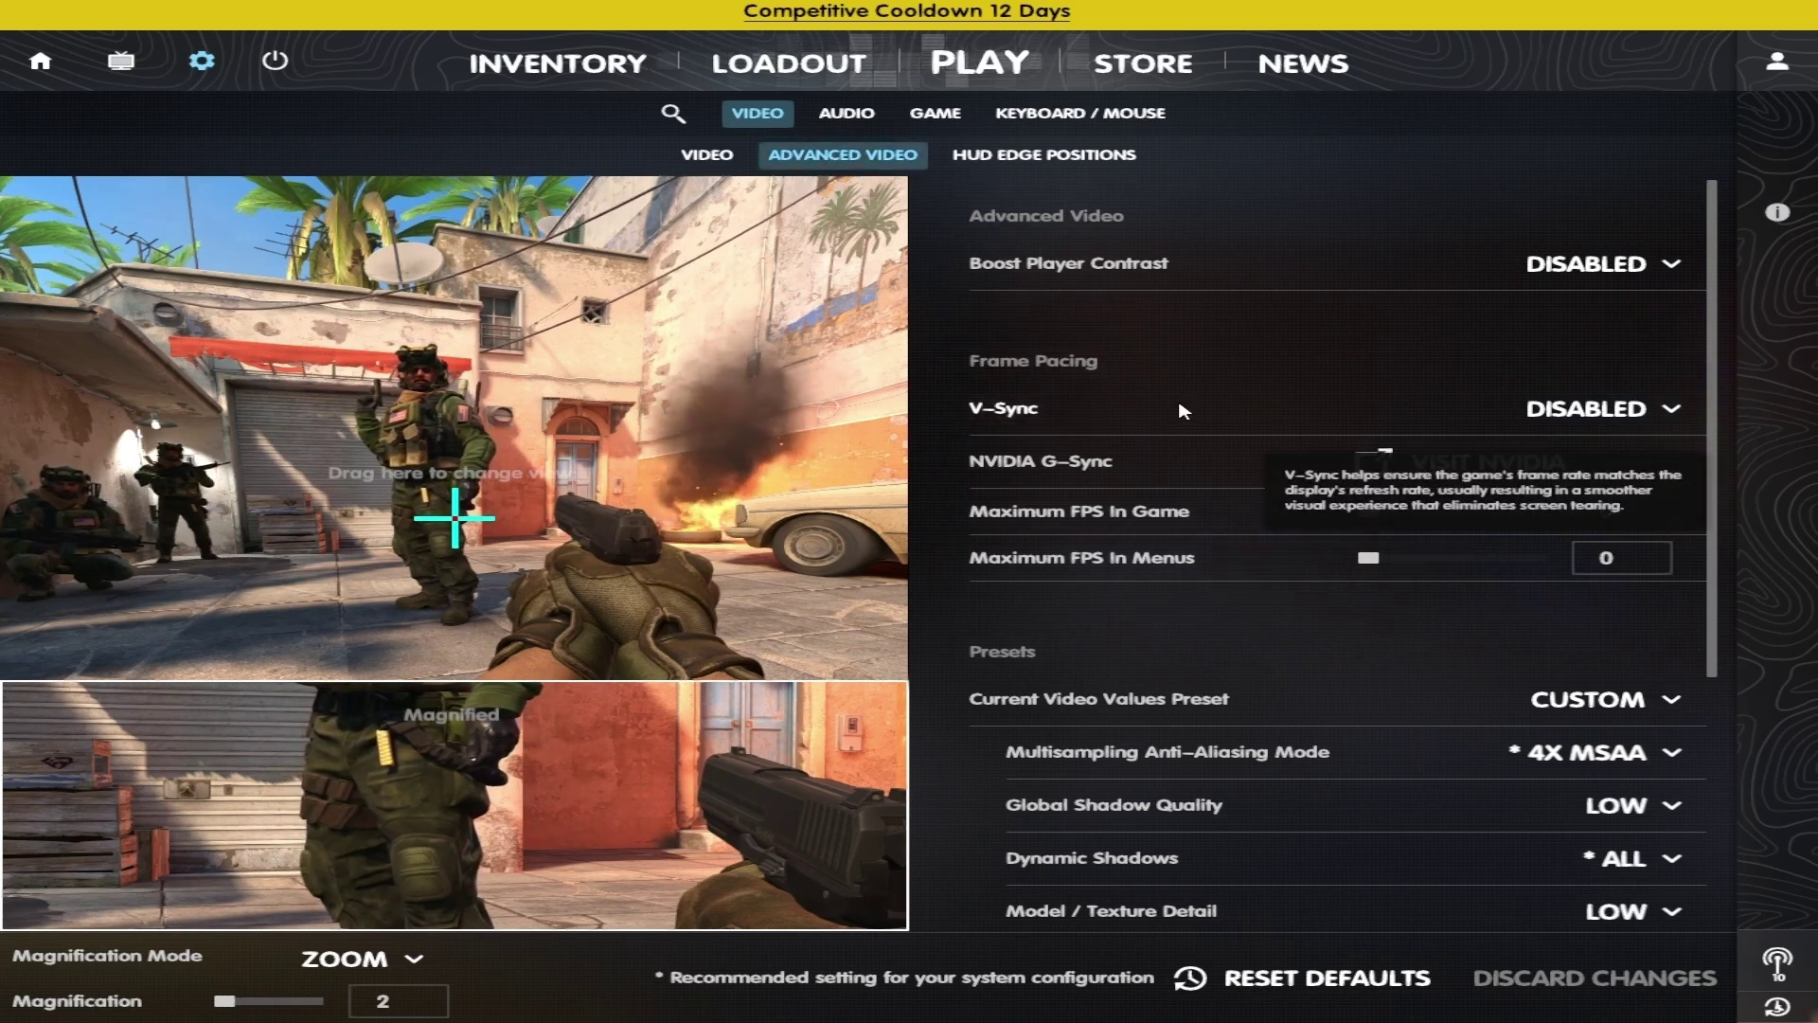
pyautogui.click(1603, 407)
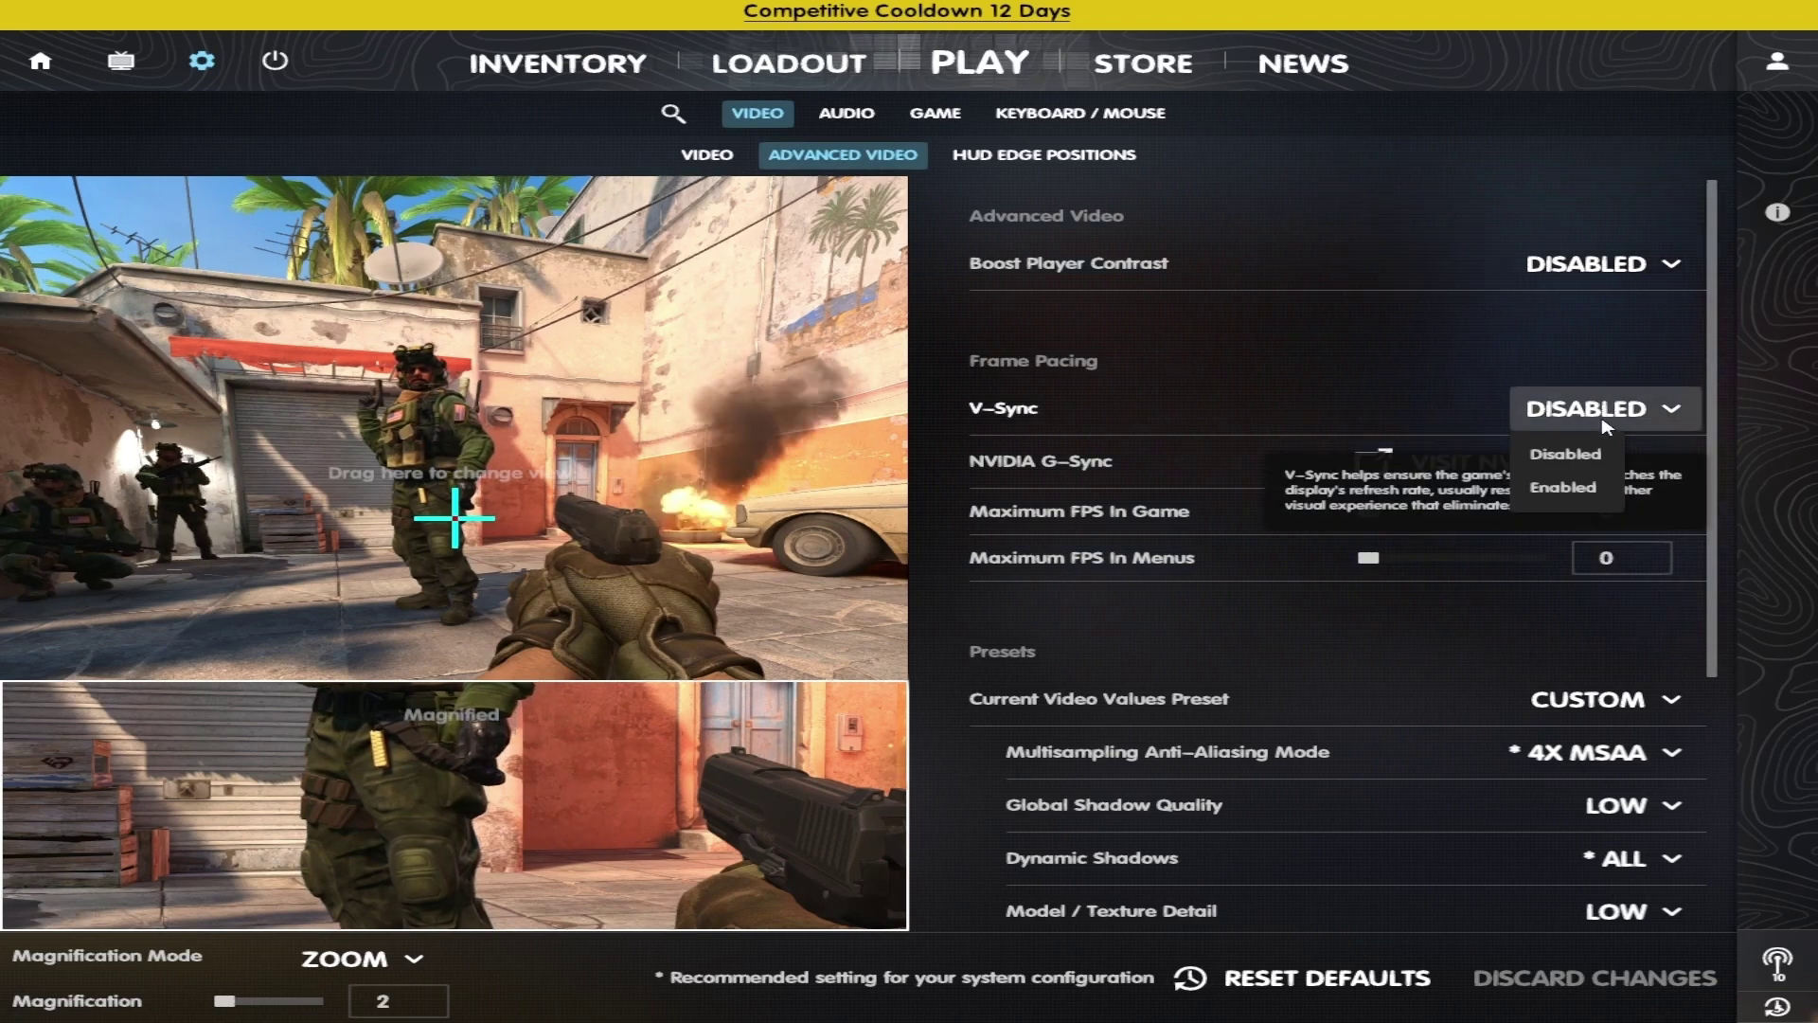
pyautogui.click(1591, 410)
pyautogui.moveTo(1356, 465)
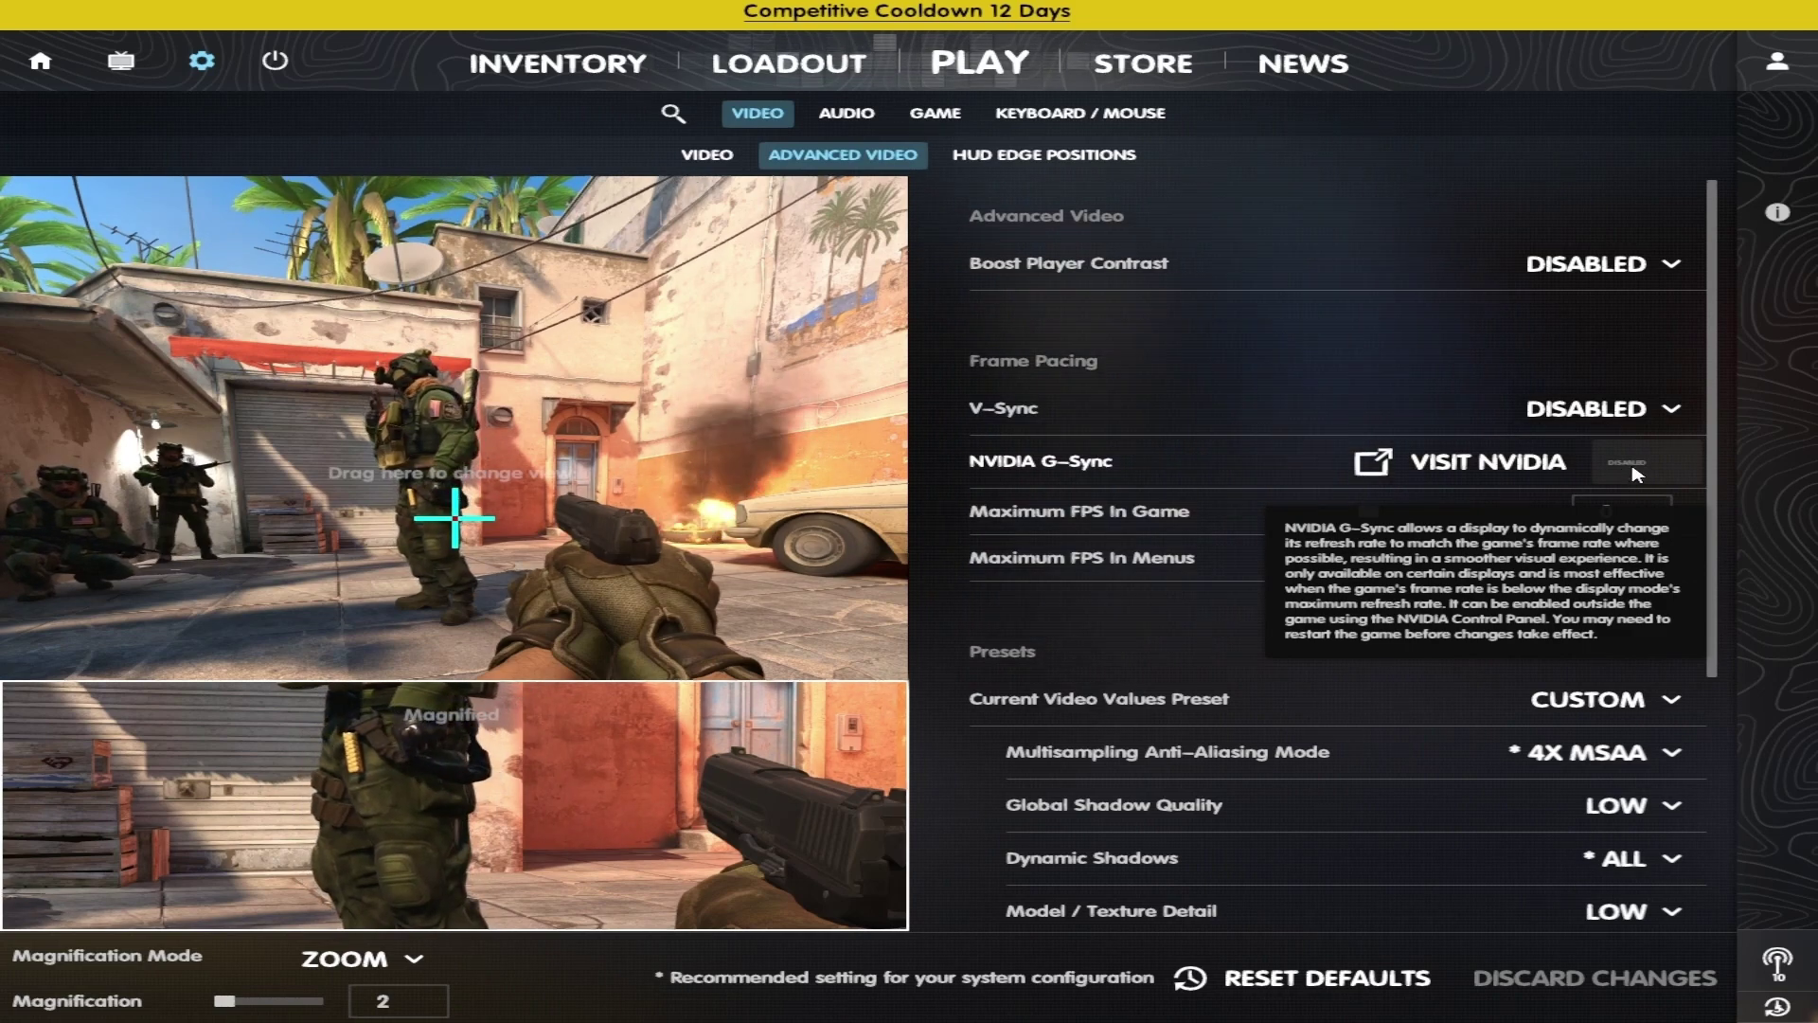
pyautogui.moveTo(1034, 542)
pyautogui.moveTo(1222, 516)
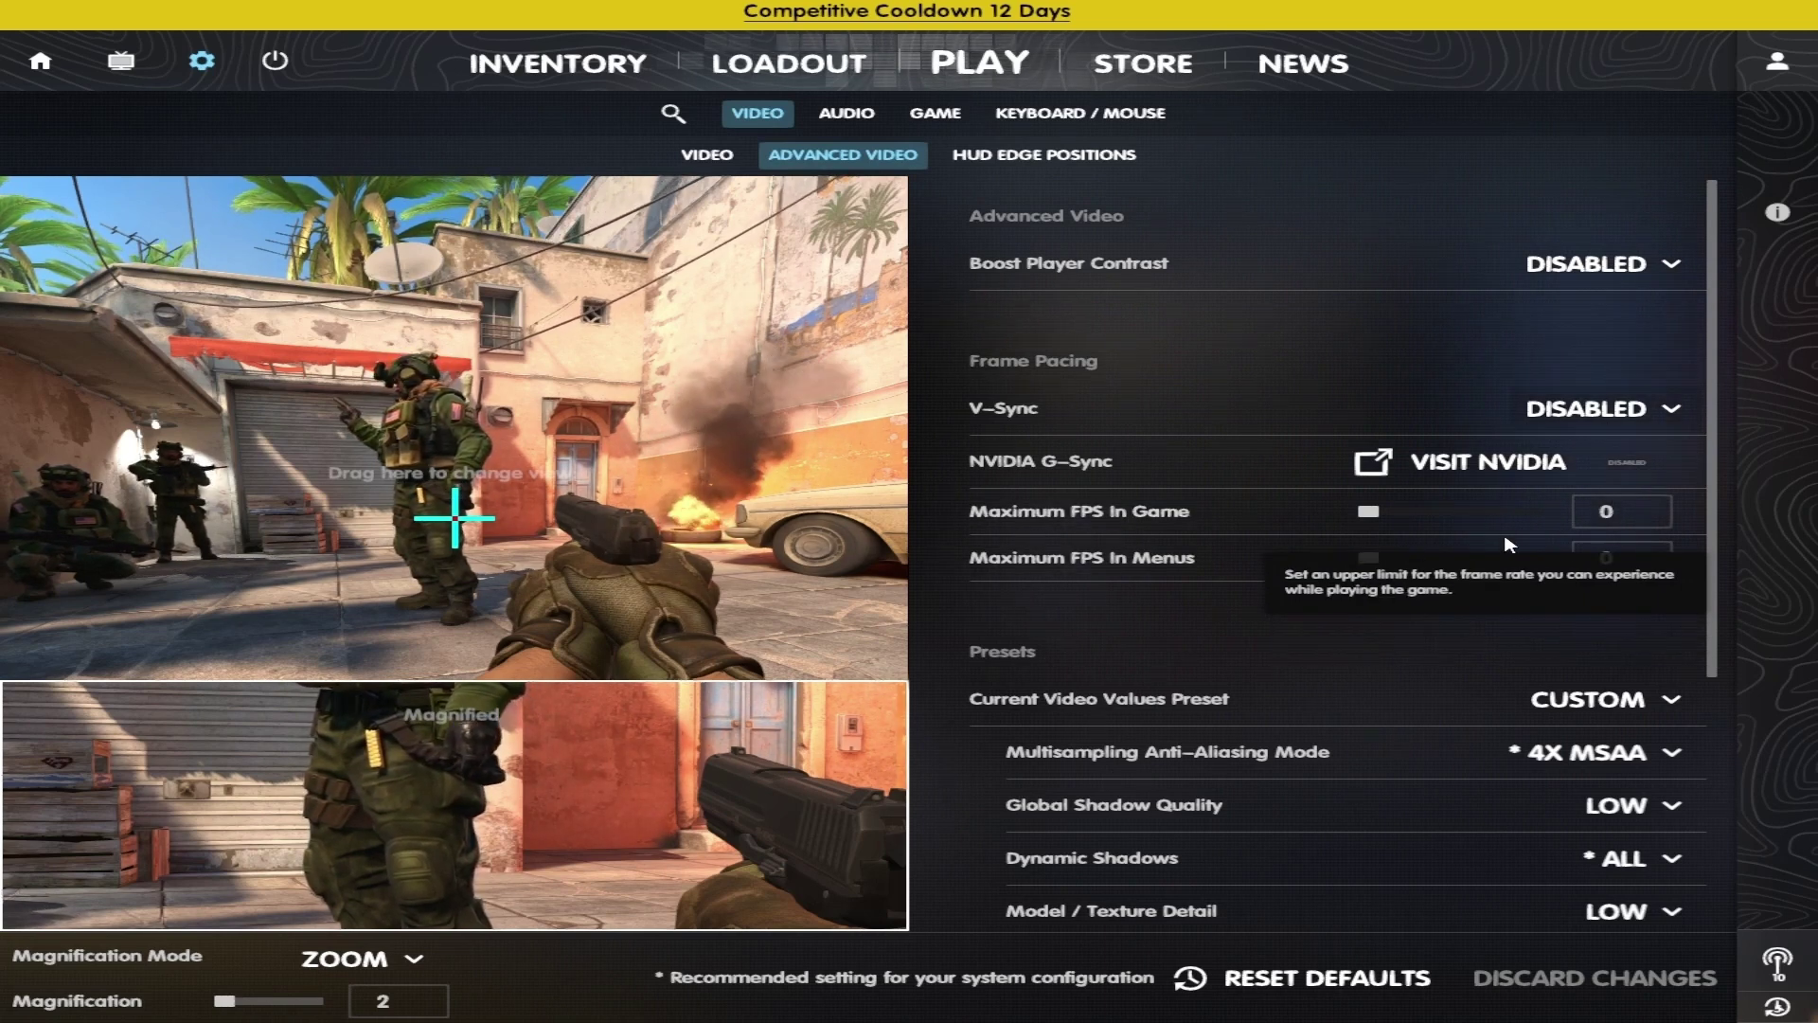
pyautogui.moveTo(1630, 571)
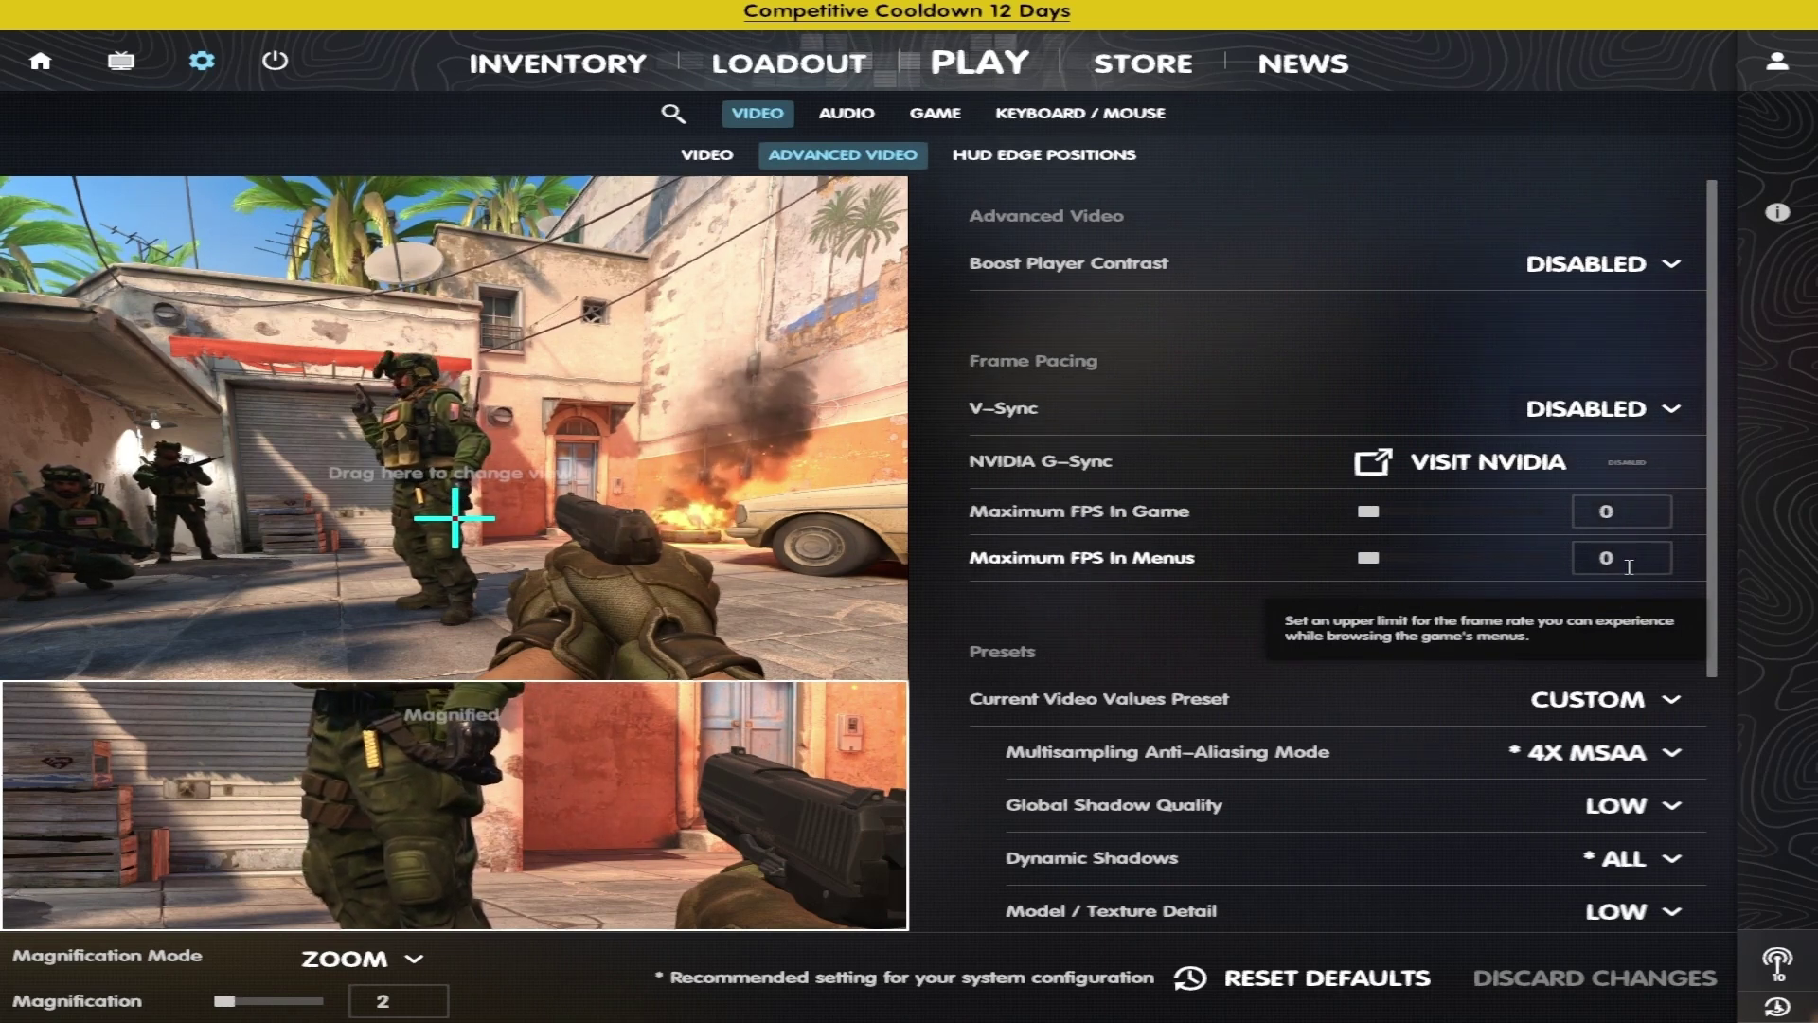
pyautogui.moveTo(1625, 511)
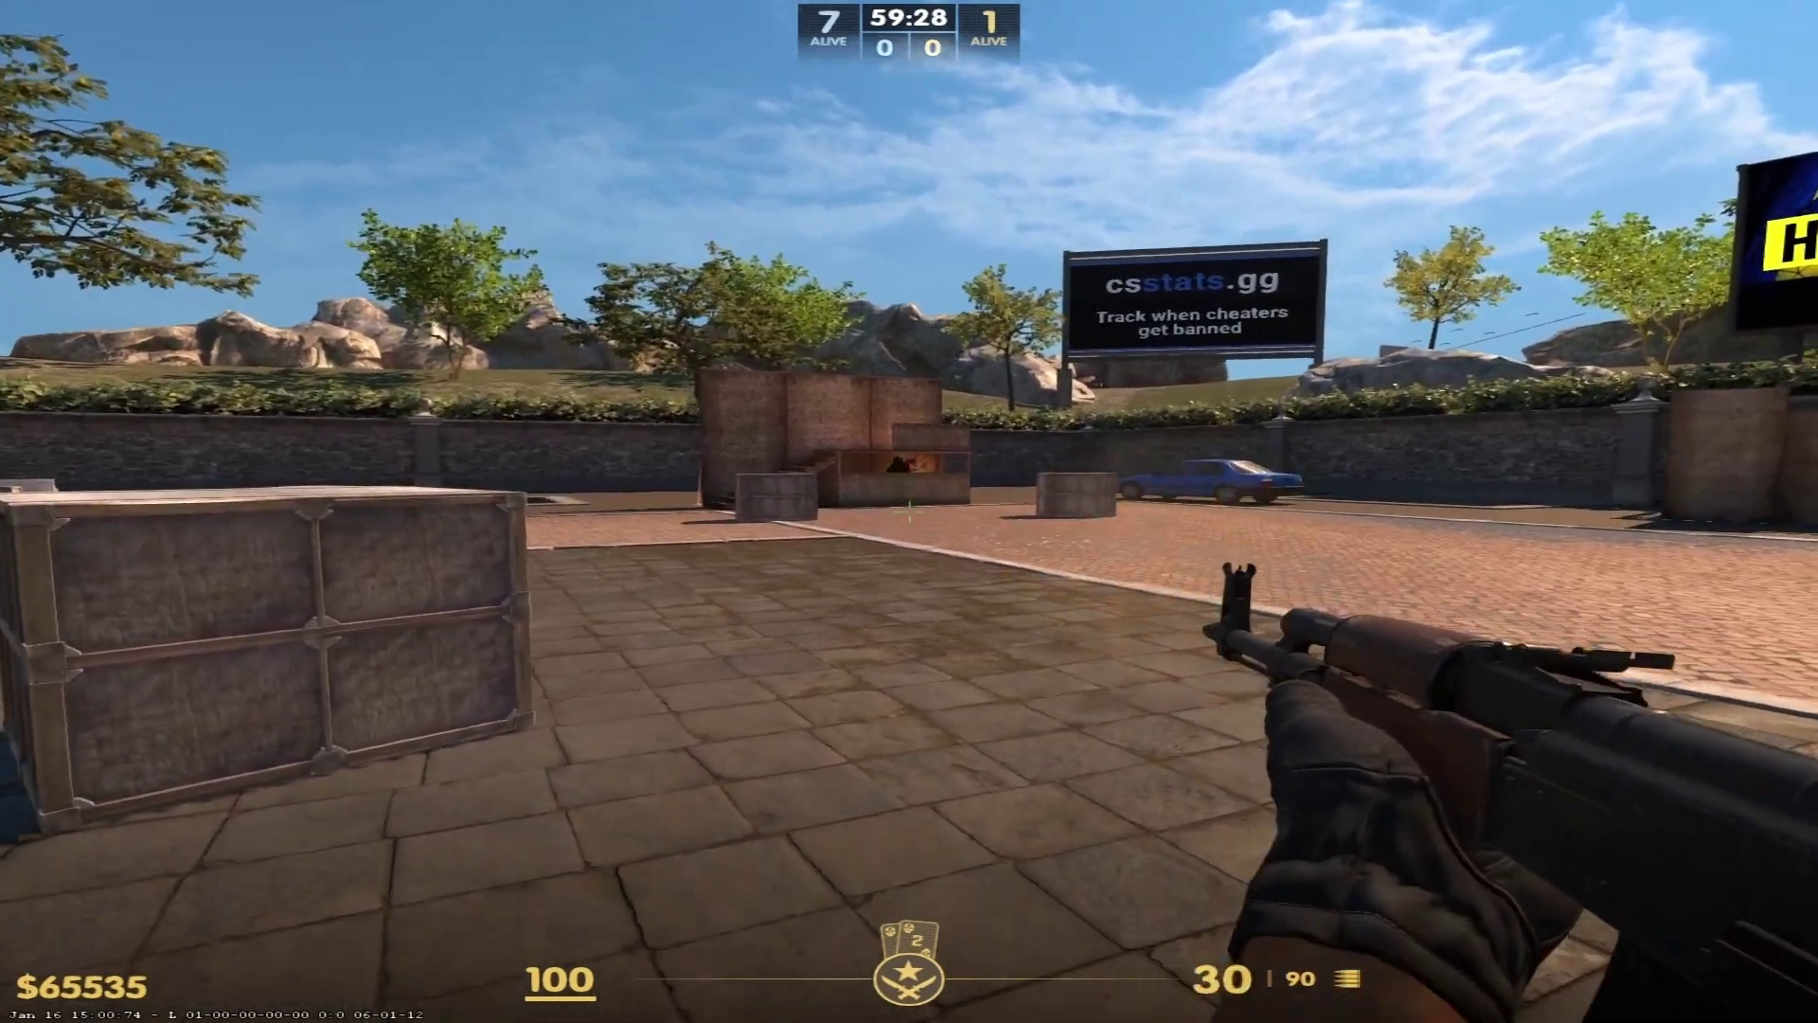
pyautogui.click(909, 511)
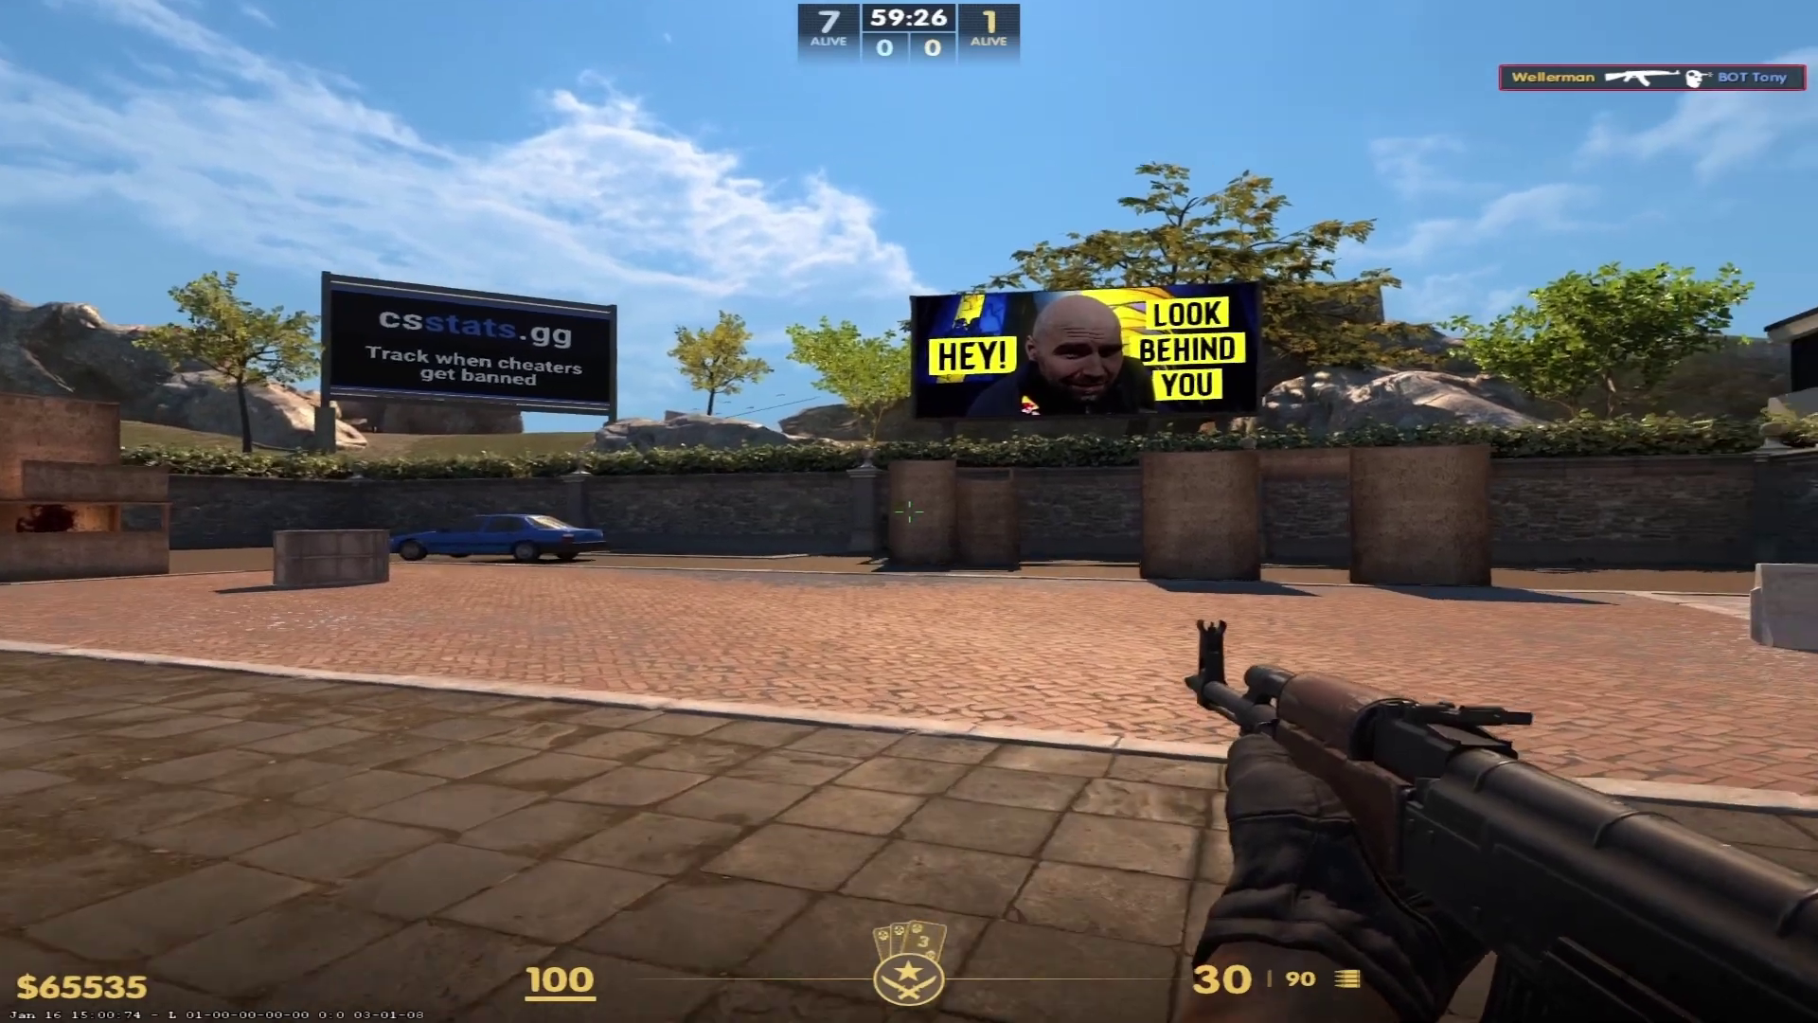
pyautogui.click(909, 511)
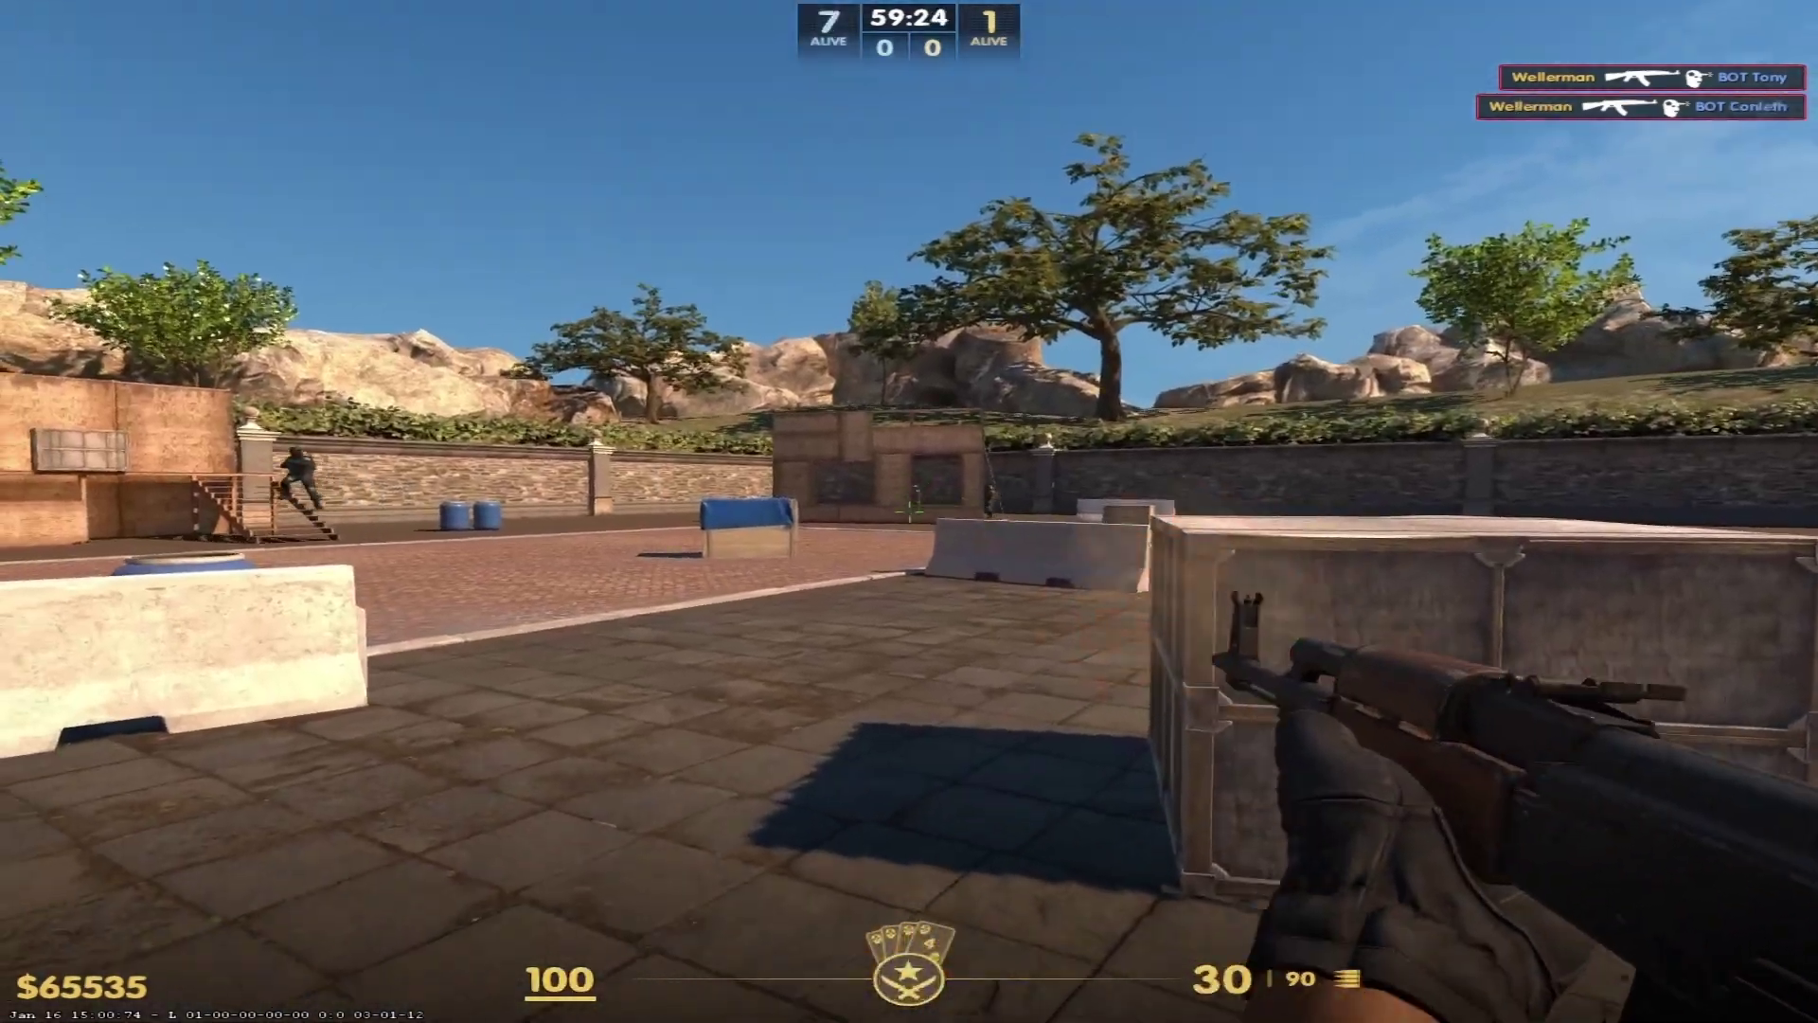
pyautogui.click(909, 511)
pyautogui.click(909, 511)
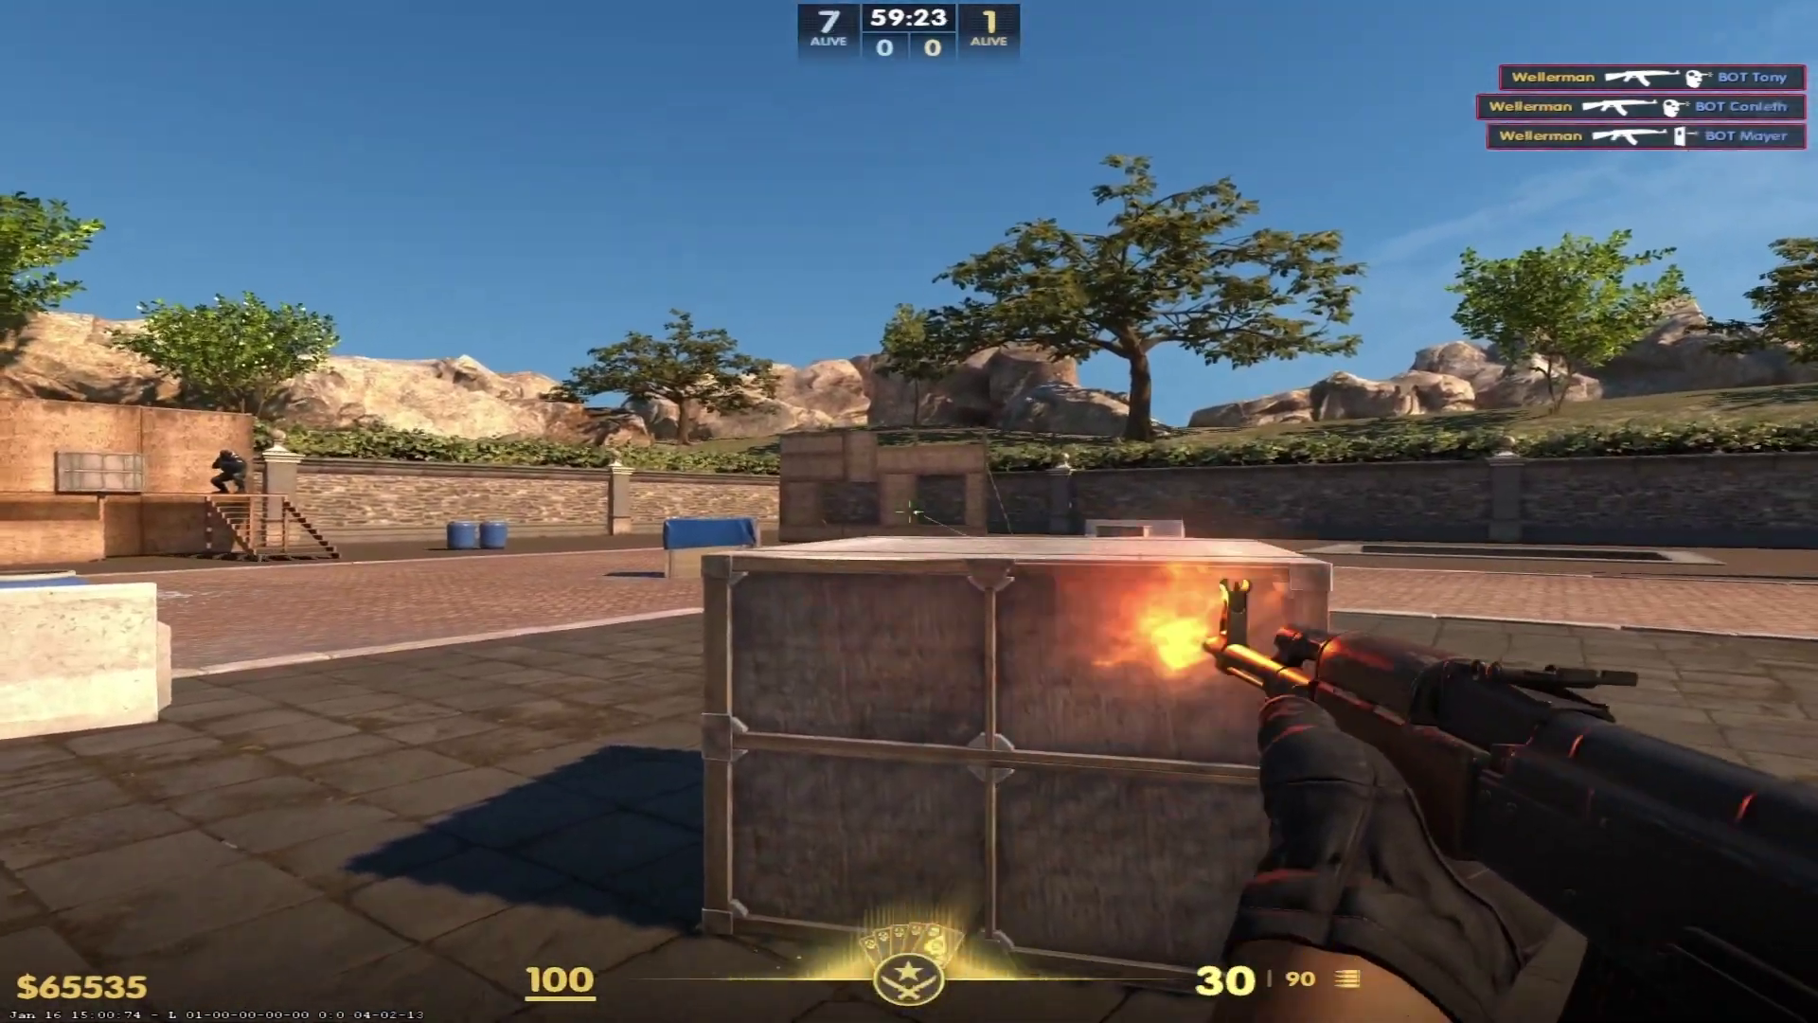
pyautogui.click(909, 511)
pyautogui.click(908, 512)
pyautogui.press('a')
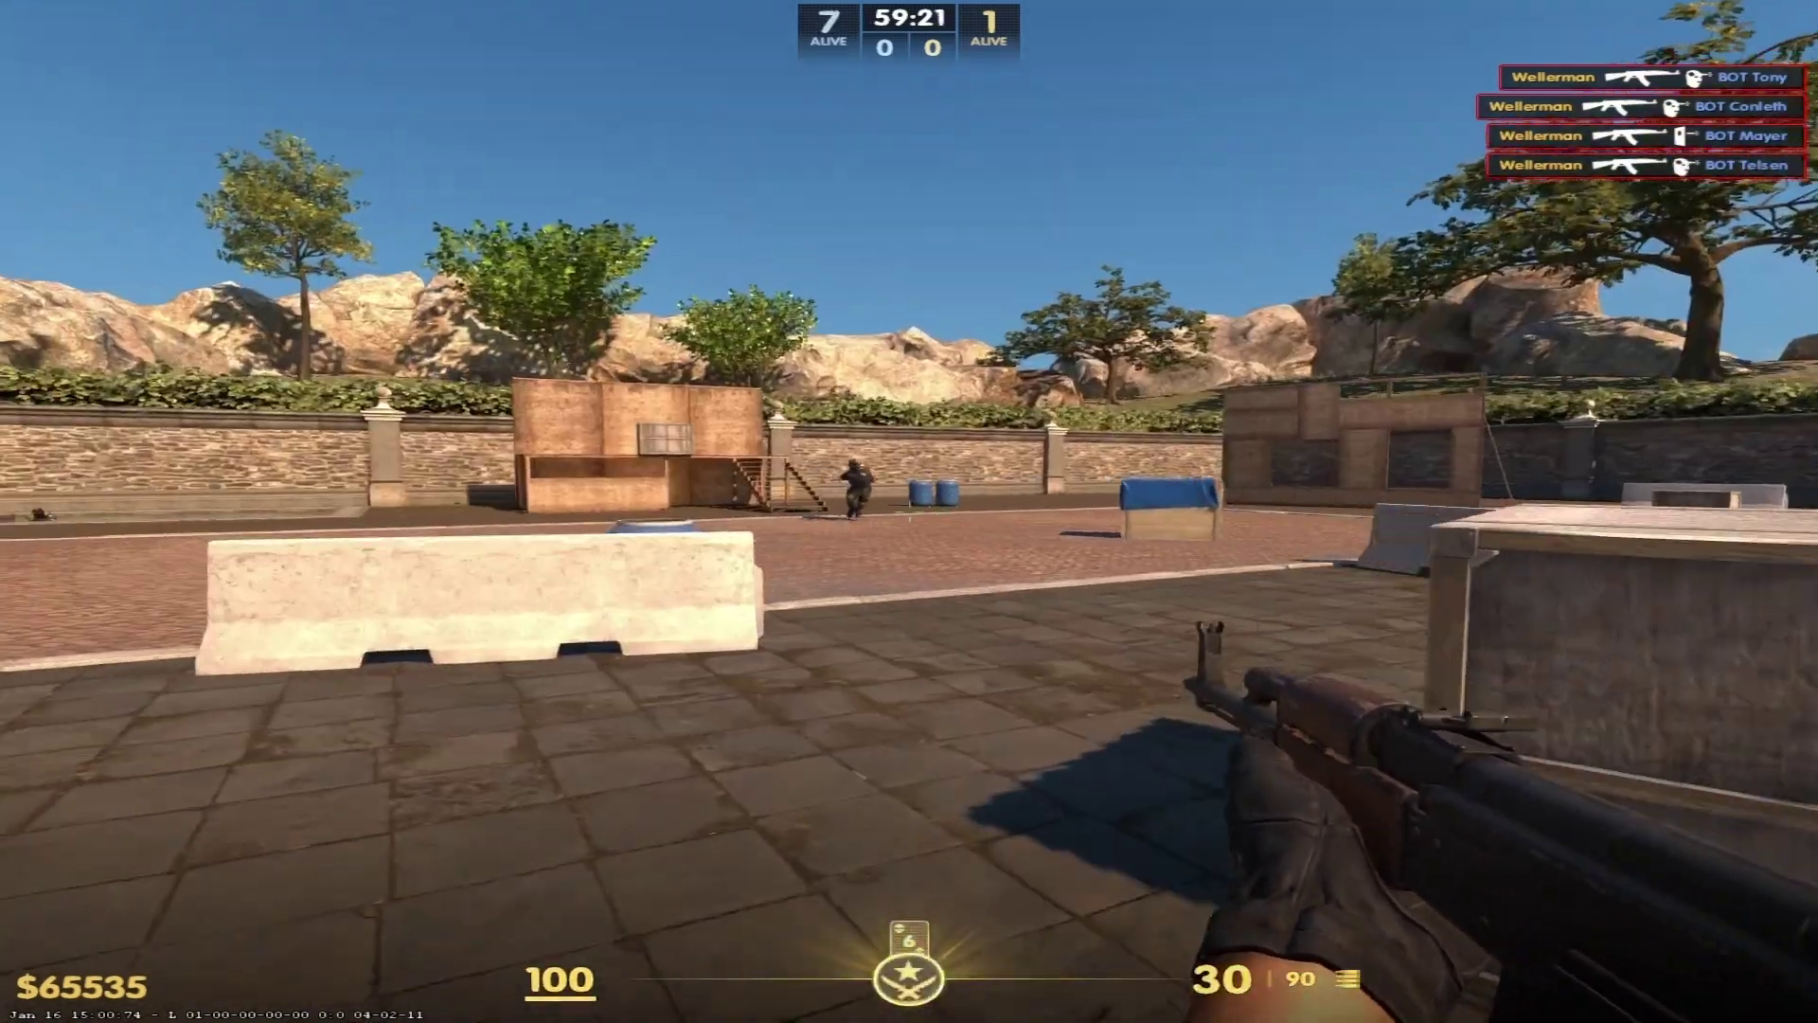
pyautogui.click(909, 512)
pyautogui.press('a')
pyautogui.click(909, 512)
pyautogui.click(909, 512)
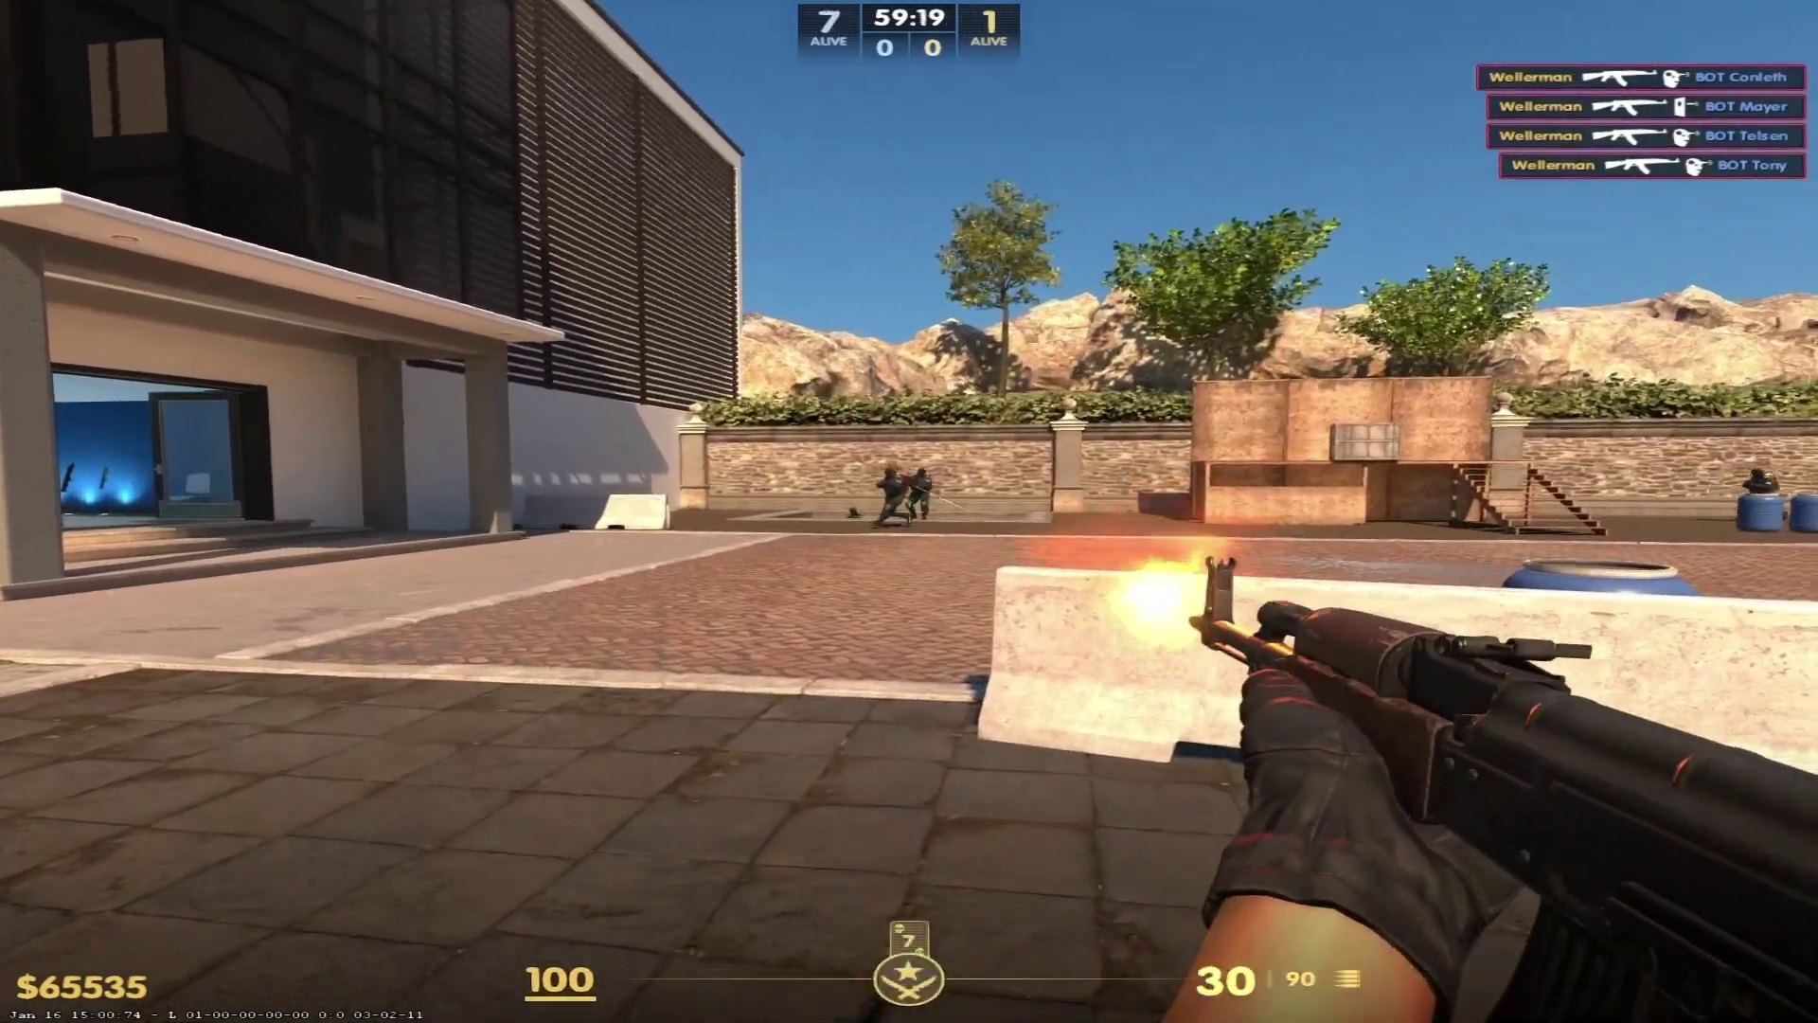
pyautogui.click(909, 511)
pyautogui.click(909, 512)
pyautogui.press('d')
pyautogui.click(909, 511)
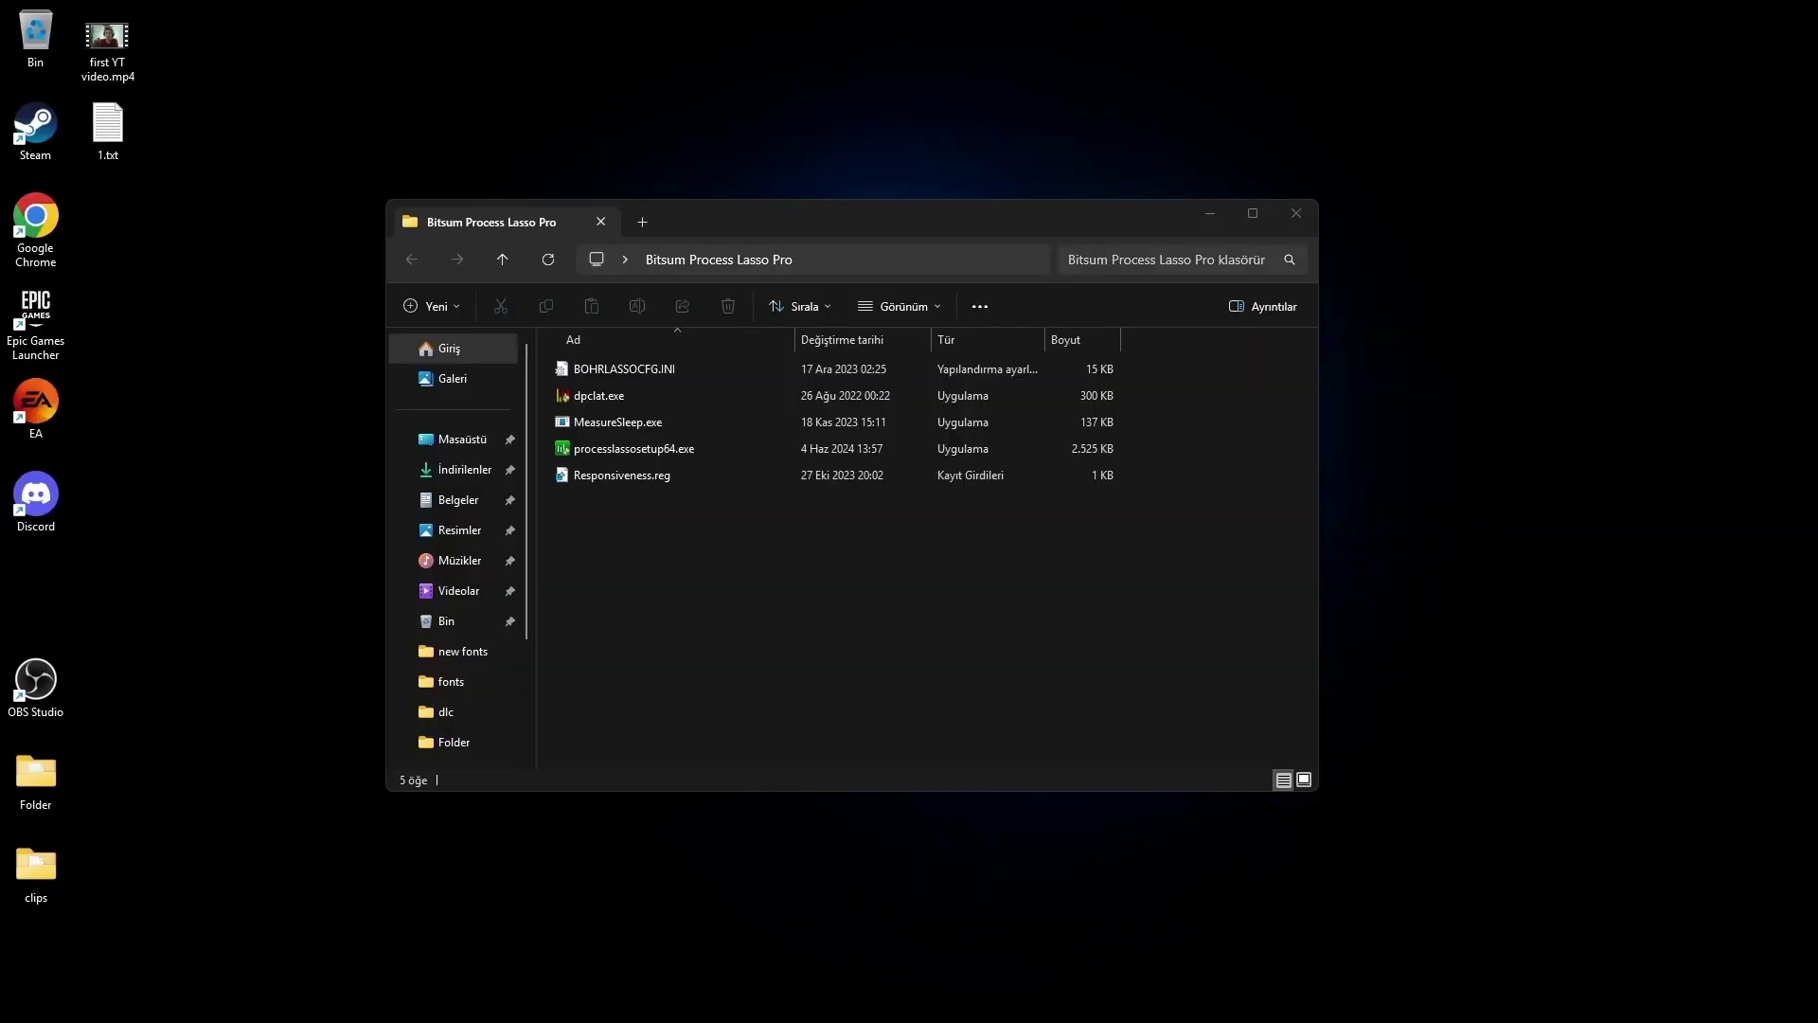
pyautogui.click(856, 661)
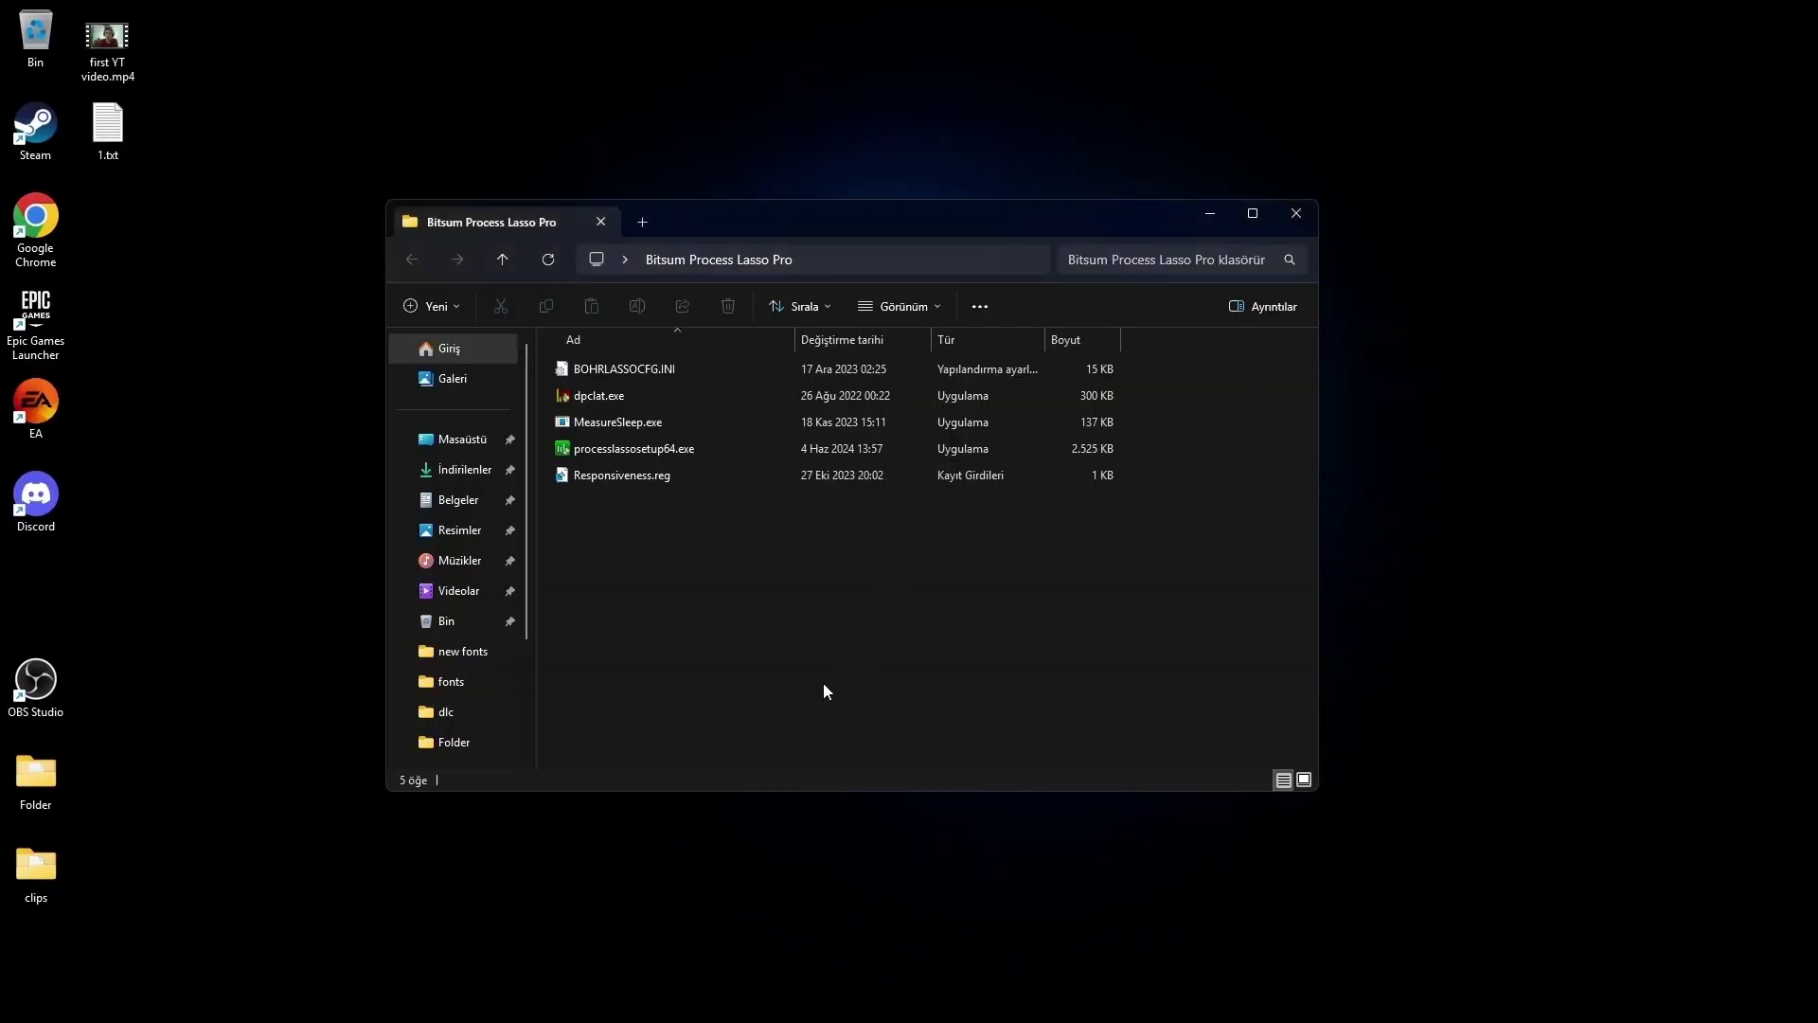
pyautogui.moveTo(696, 672); pyautogui.dragTo(877, 377)
pyautogui.click(741, 658)
# - Install Process Lasso from processlassosetup64.exe in English with the default components and launch it
pyautogui.click(683, 452)
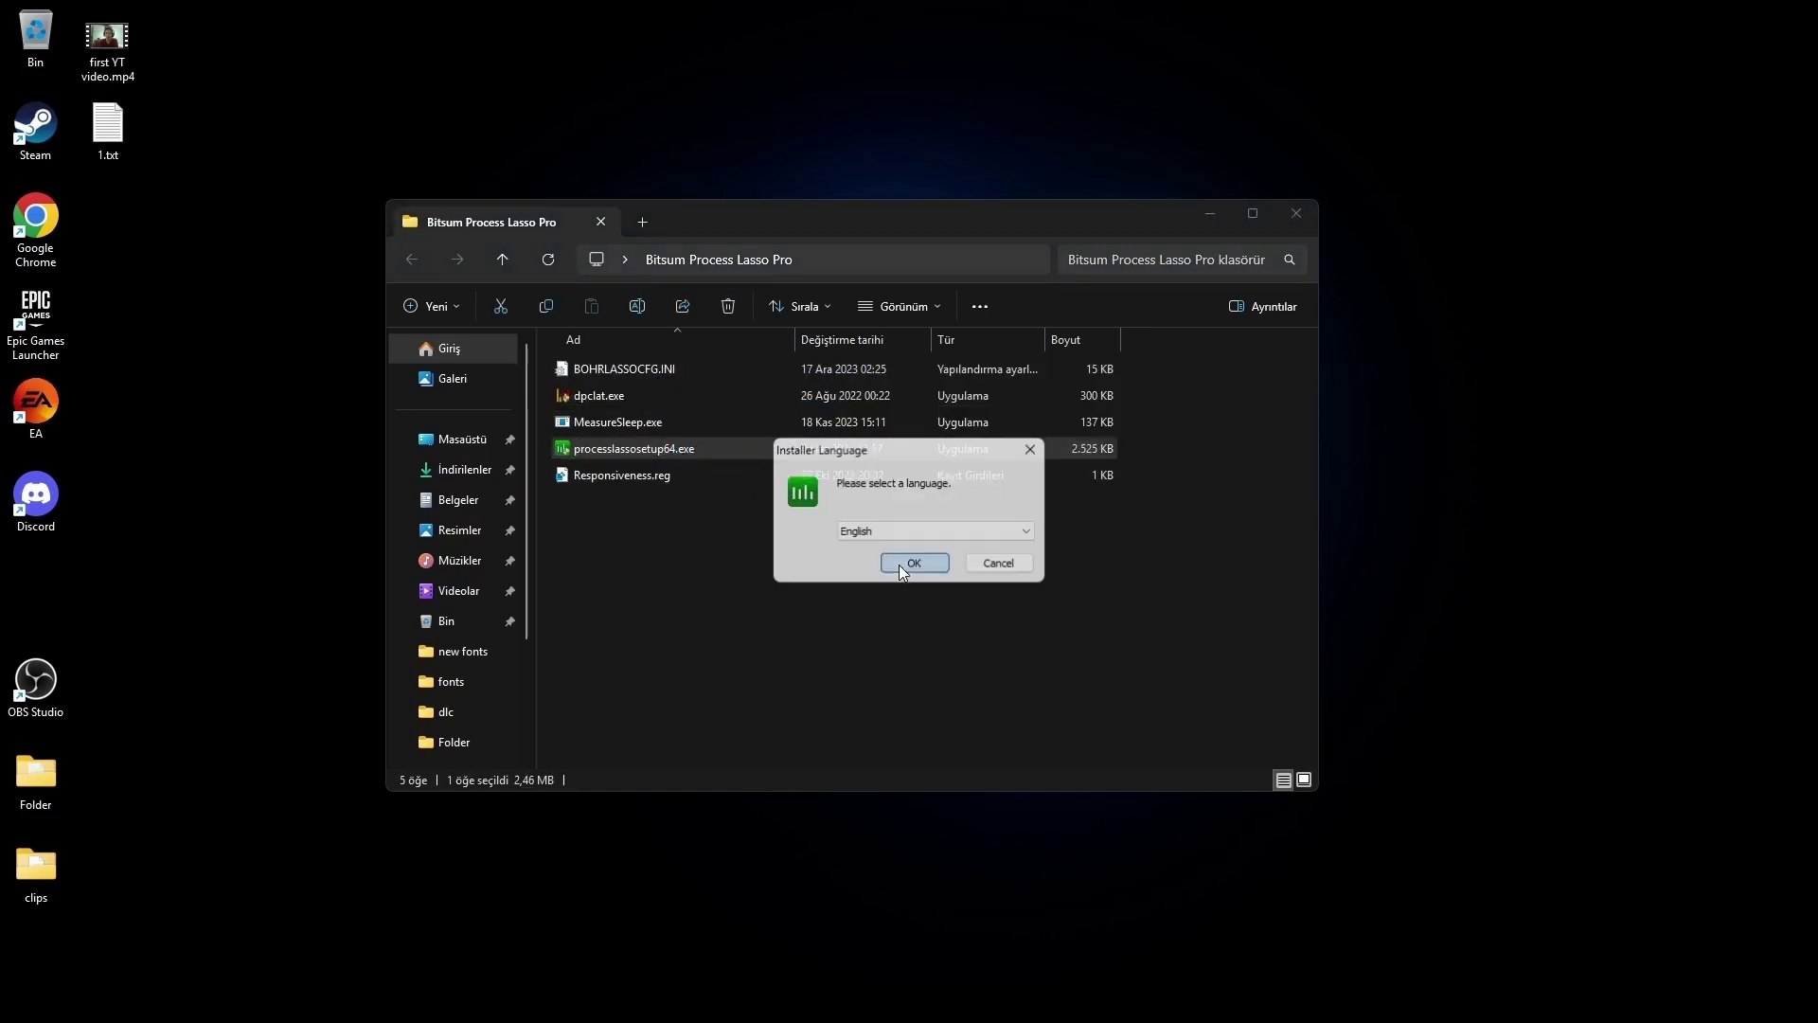
pyautogui.click(904, 564)
pyautogui.click(996, 676)
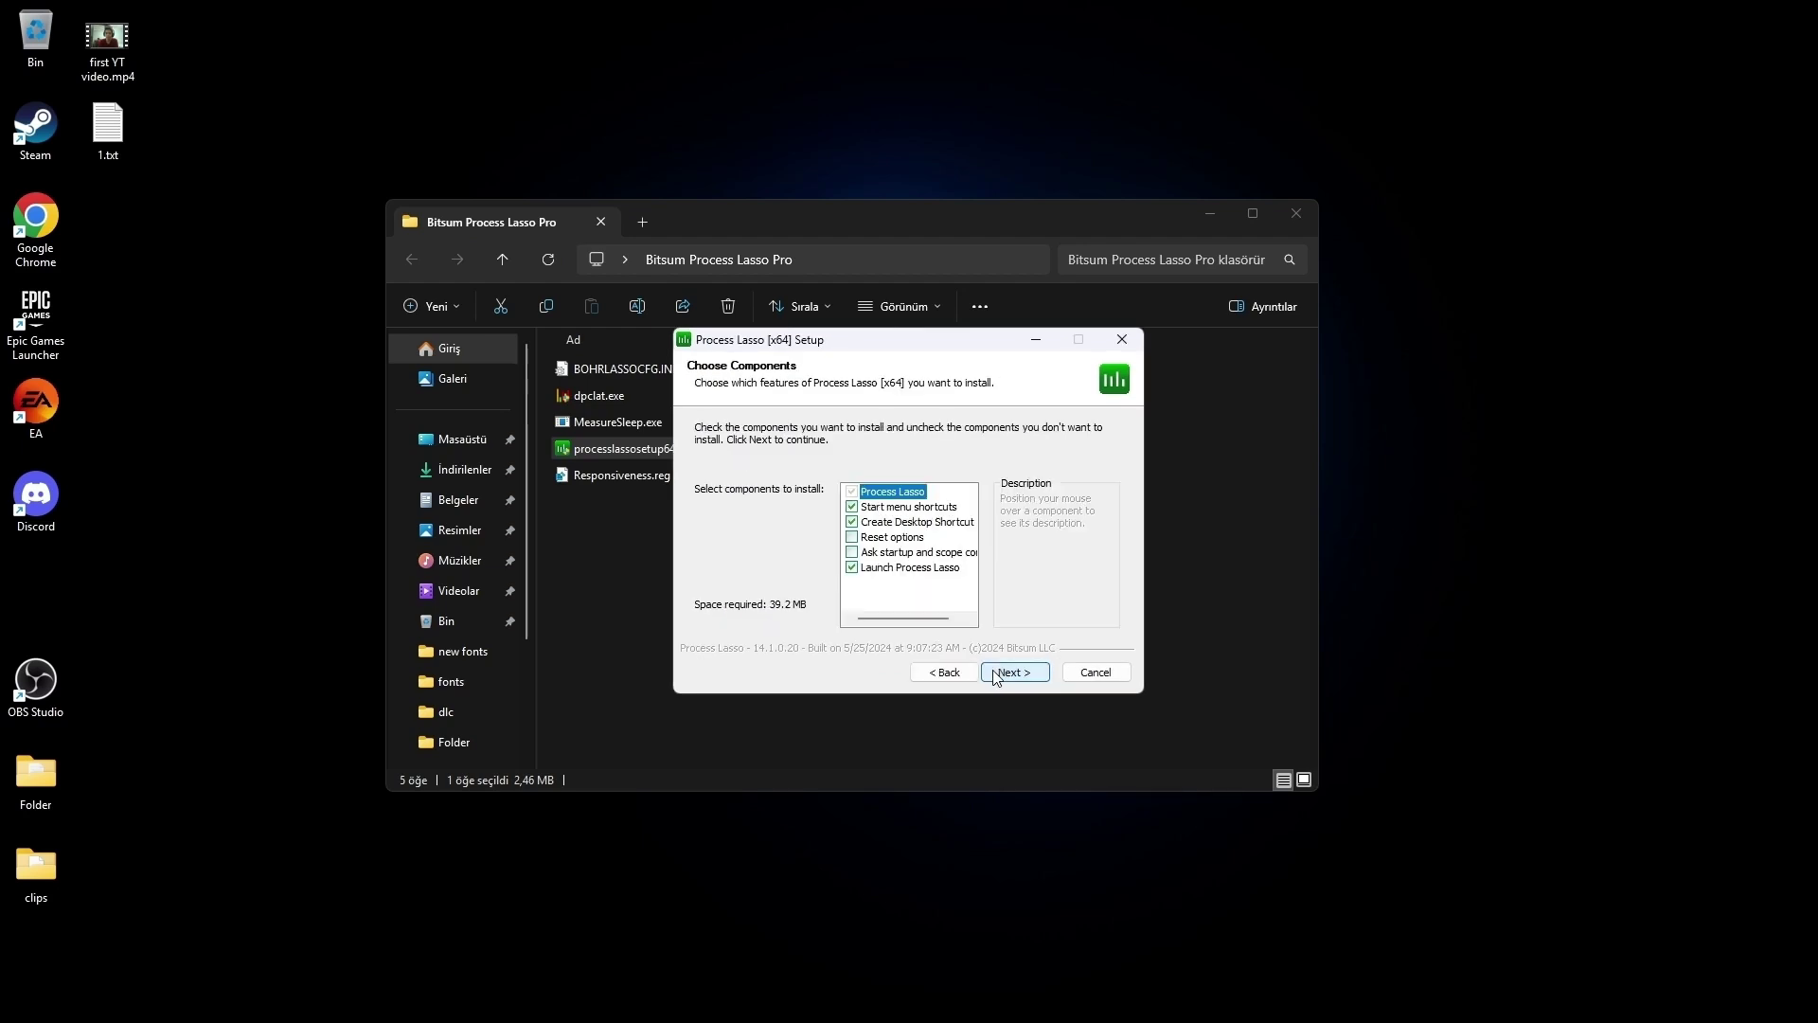
pyautogui.click(996, 676)
pyautogui.click(996, 676)
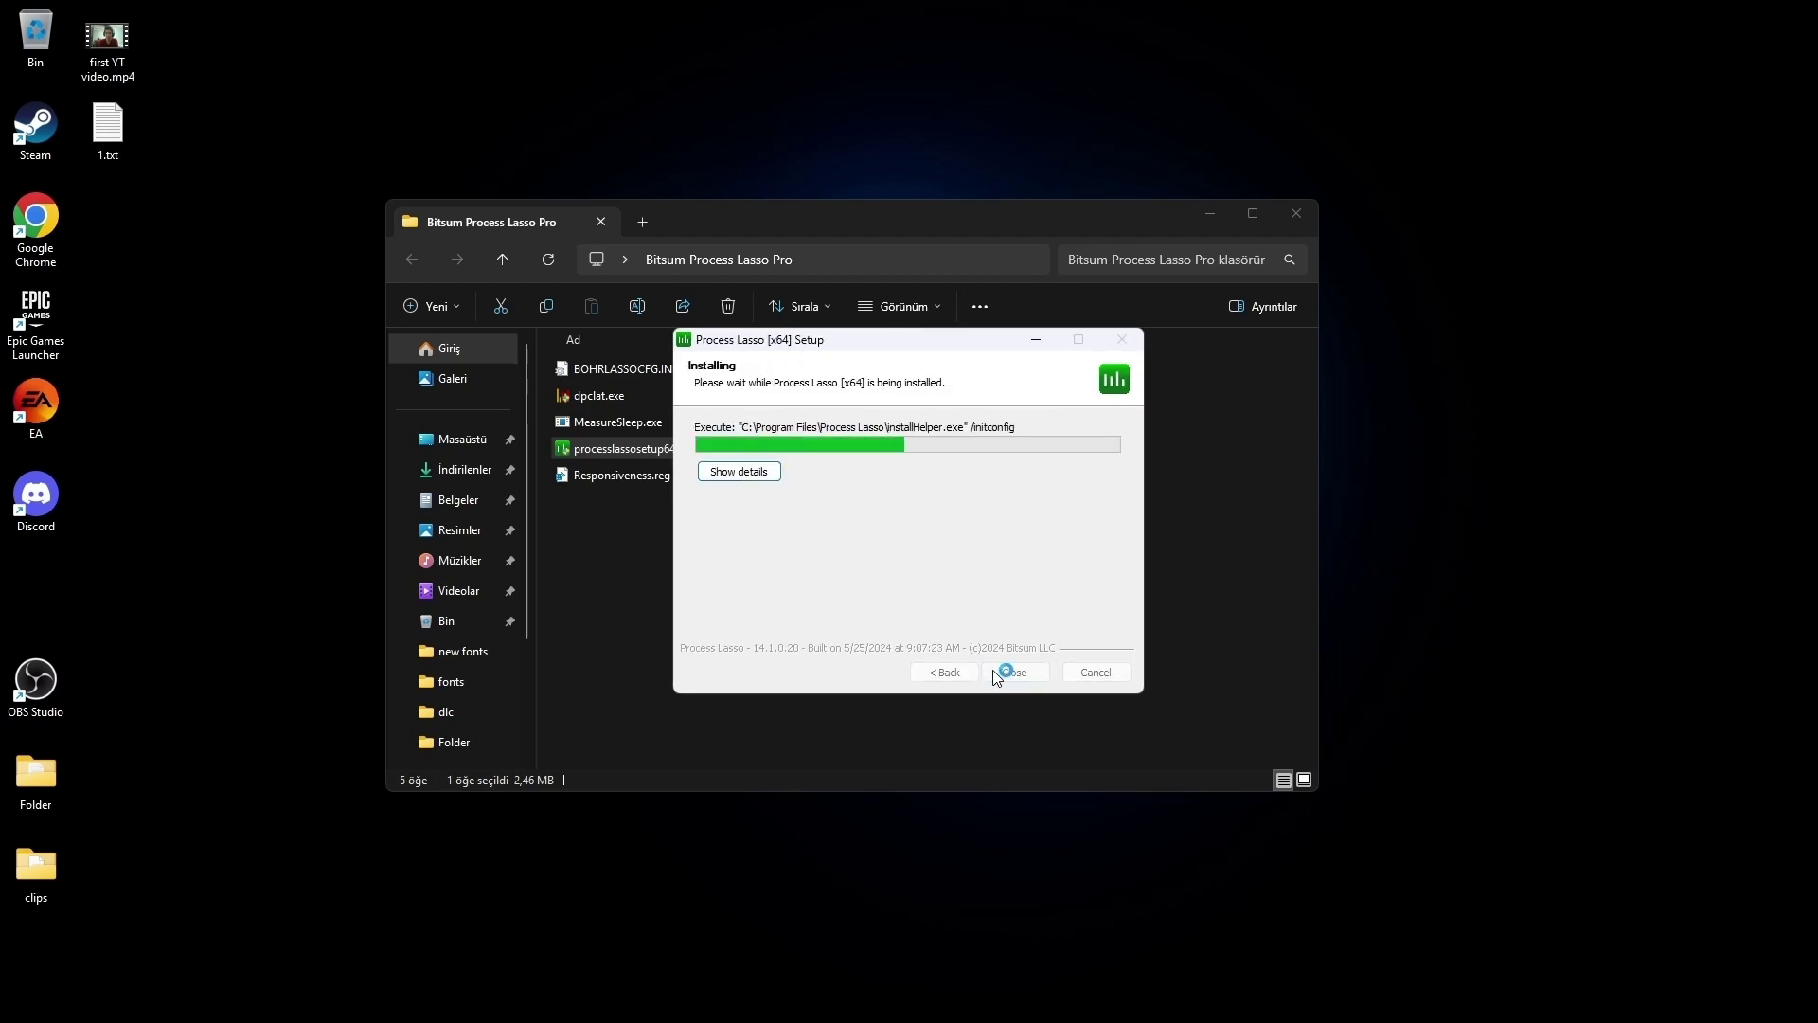
pyautogui.click(992, 669)
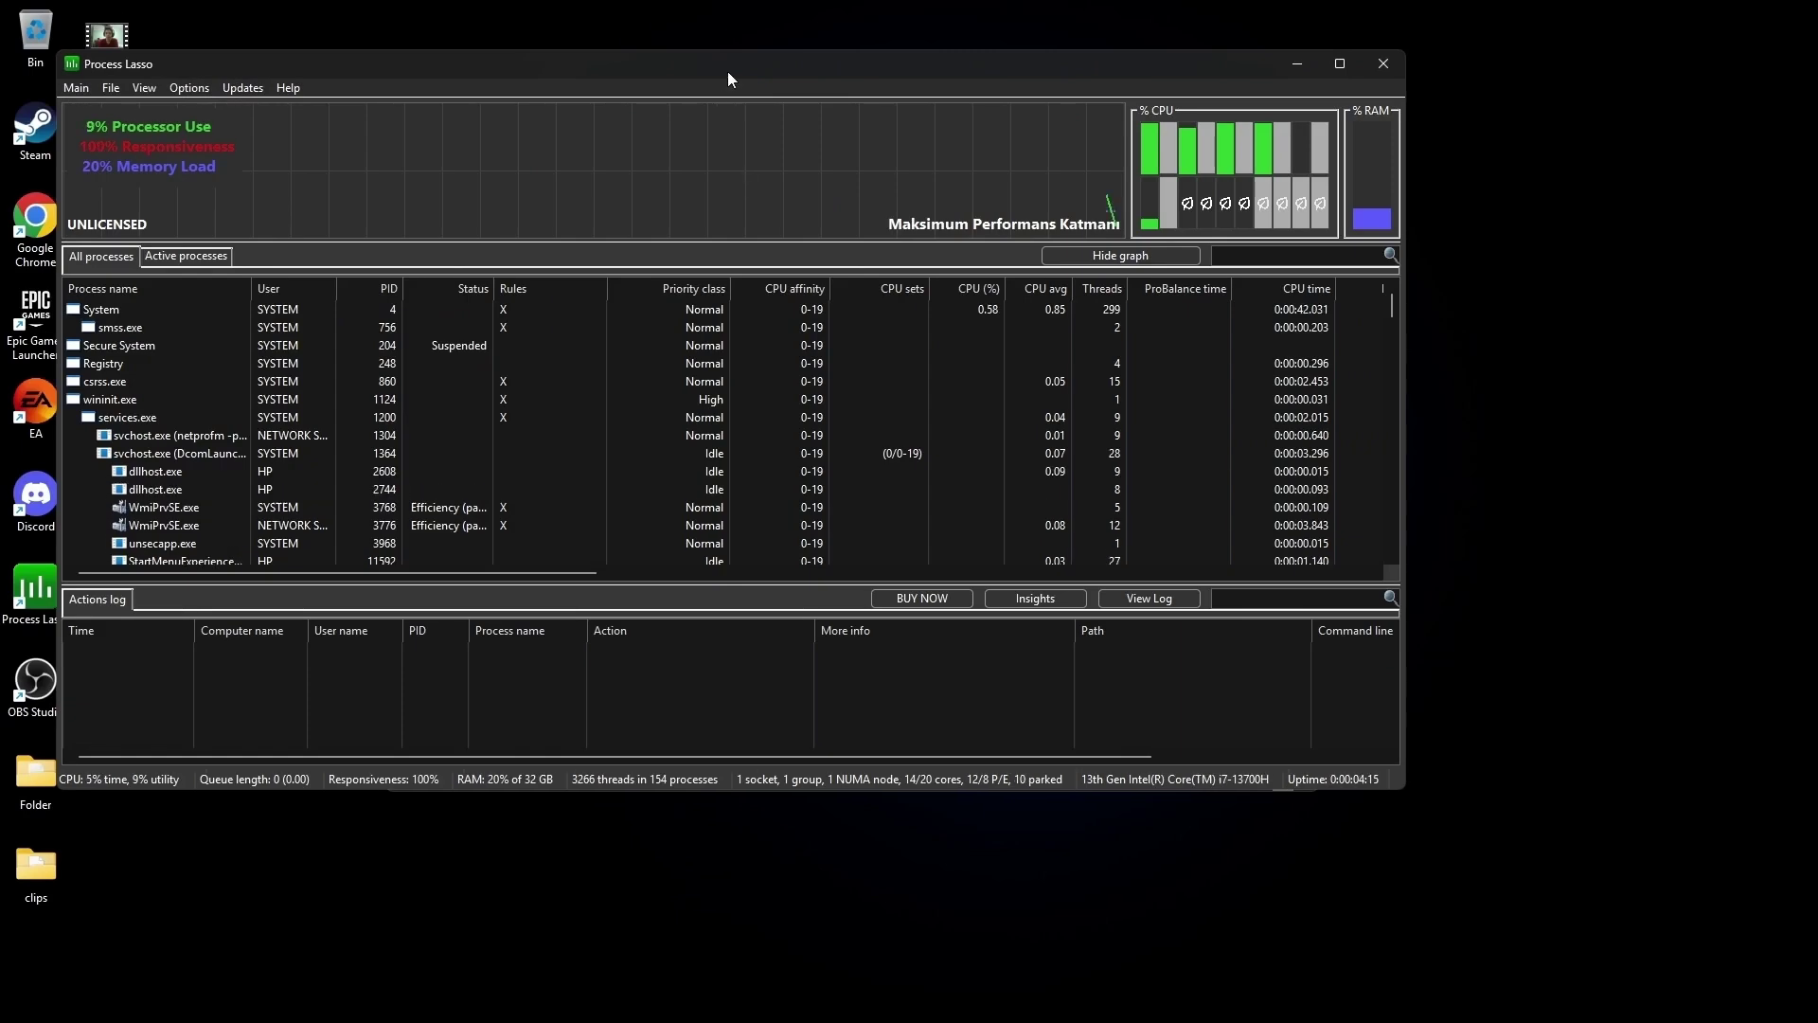
# - Import the BOHRLASSOCFG.INI configuration file from the Bitsum Process Lasso Pro folder into Process Lasso
pyautogui.moveTo(727, 71); pyautogui.dragTo(912, 232)
pyautogui.click(258, 258)
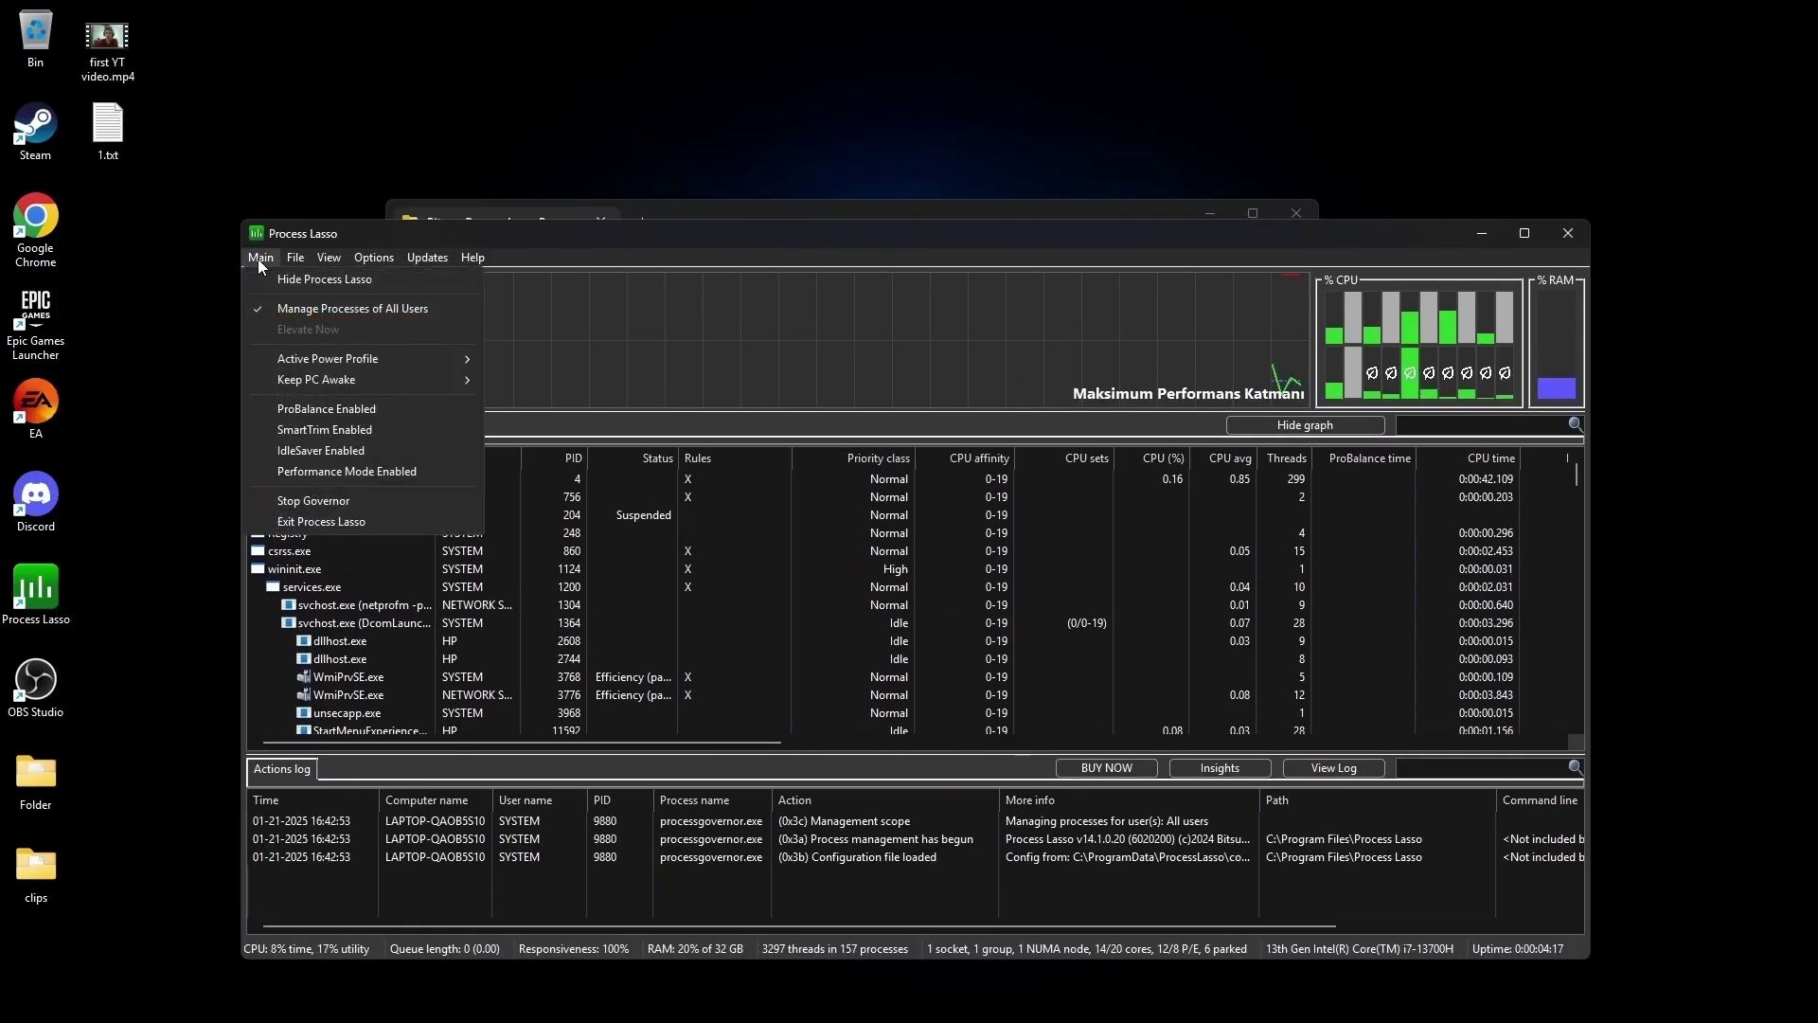
pyautogui.moveTo(299, 252)
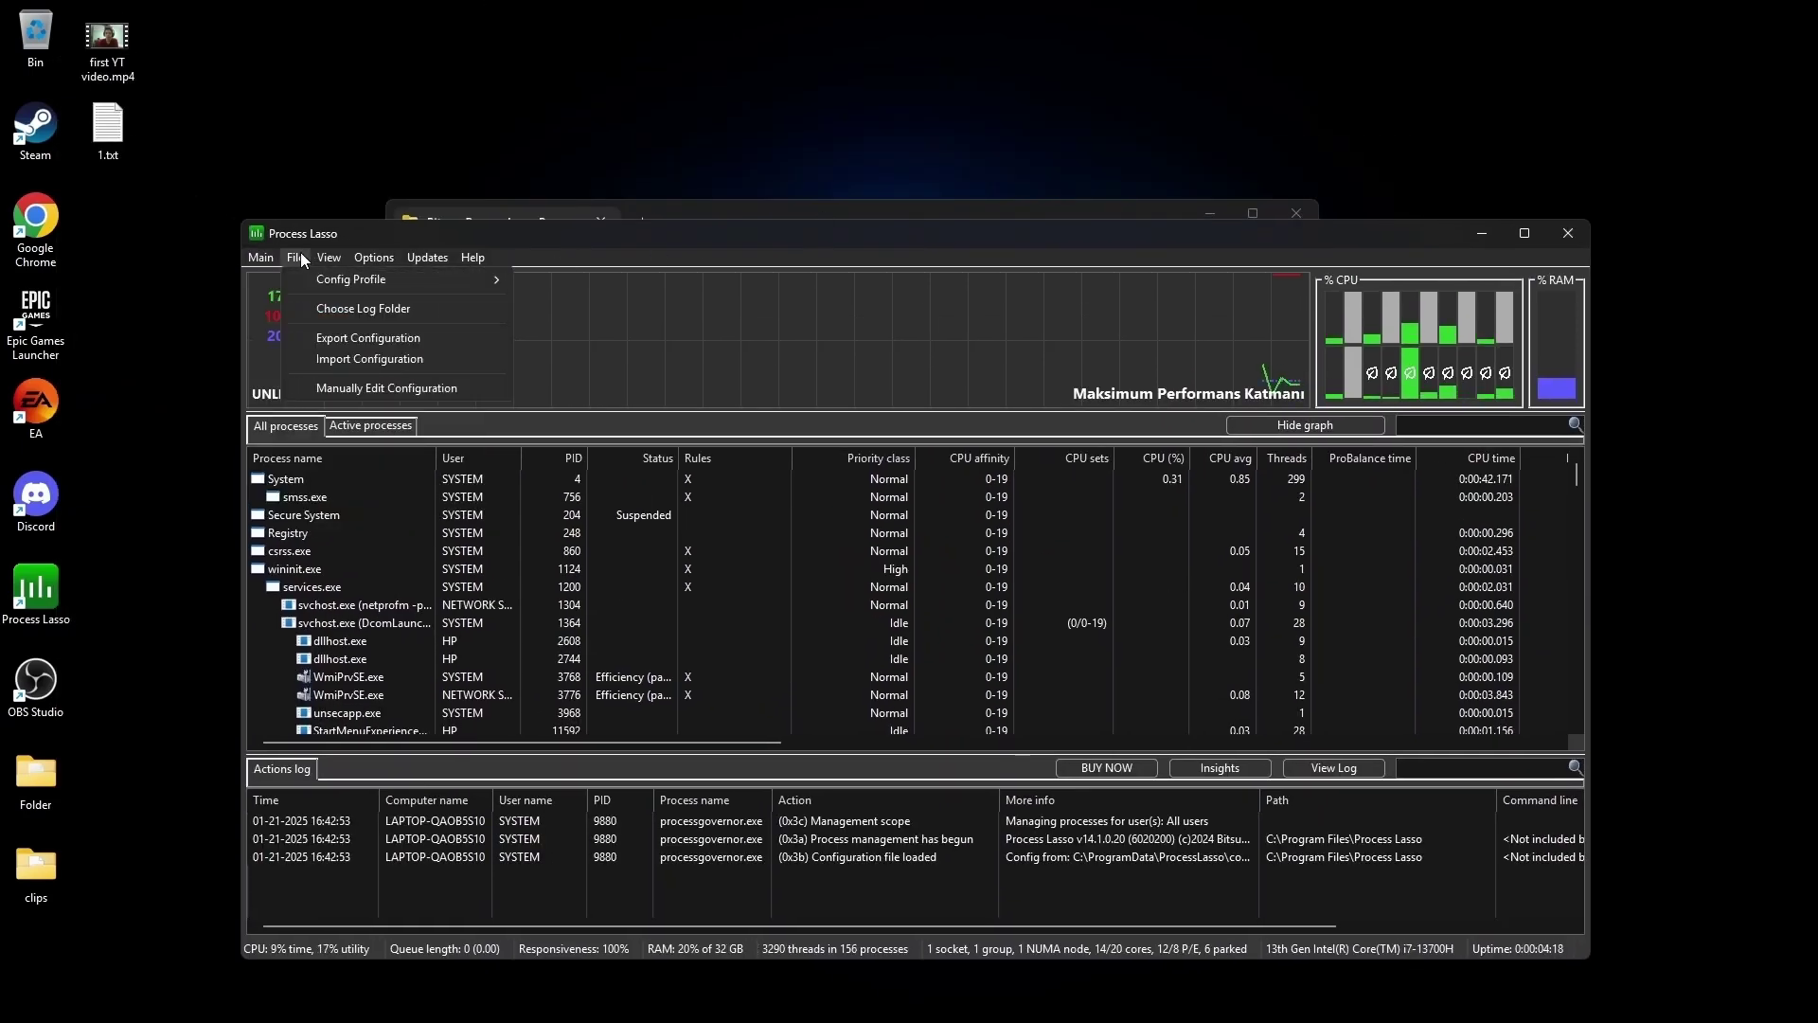
pyautogui.click(341, 356)
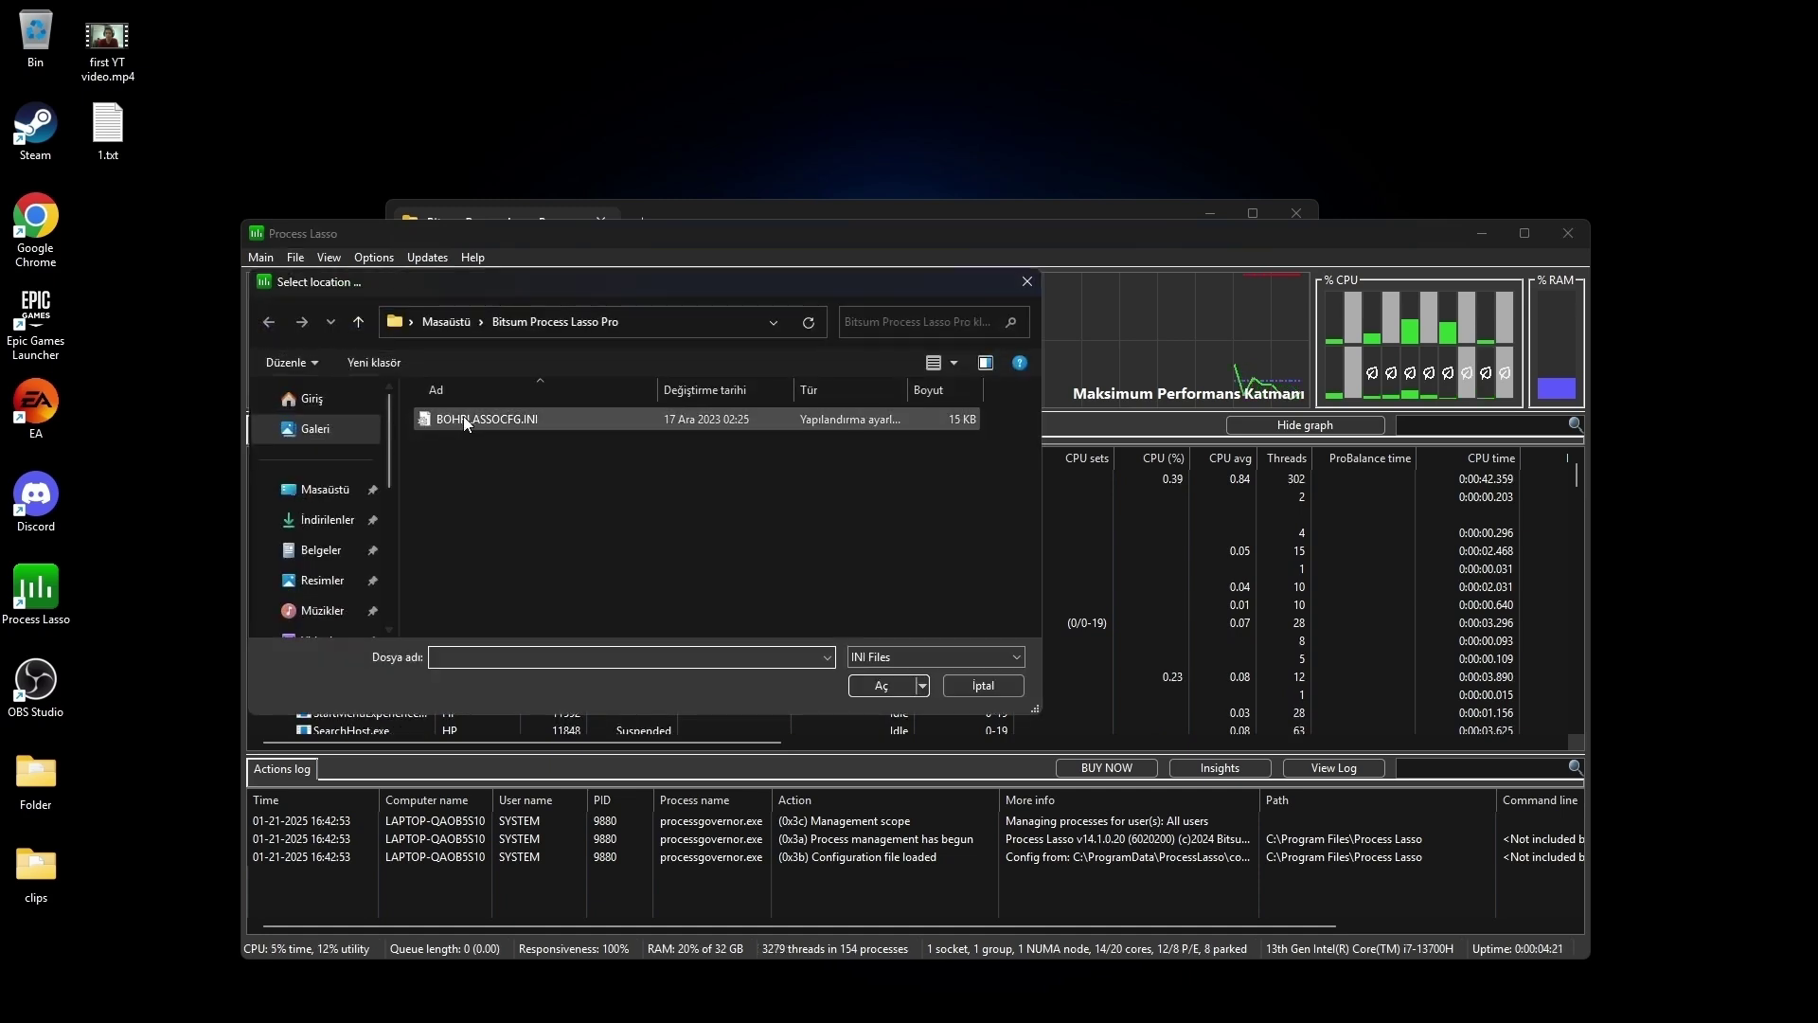
pyautogui.click(463, 417)
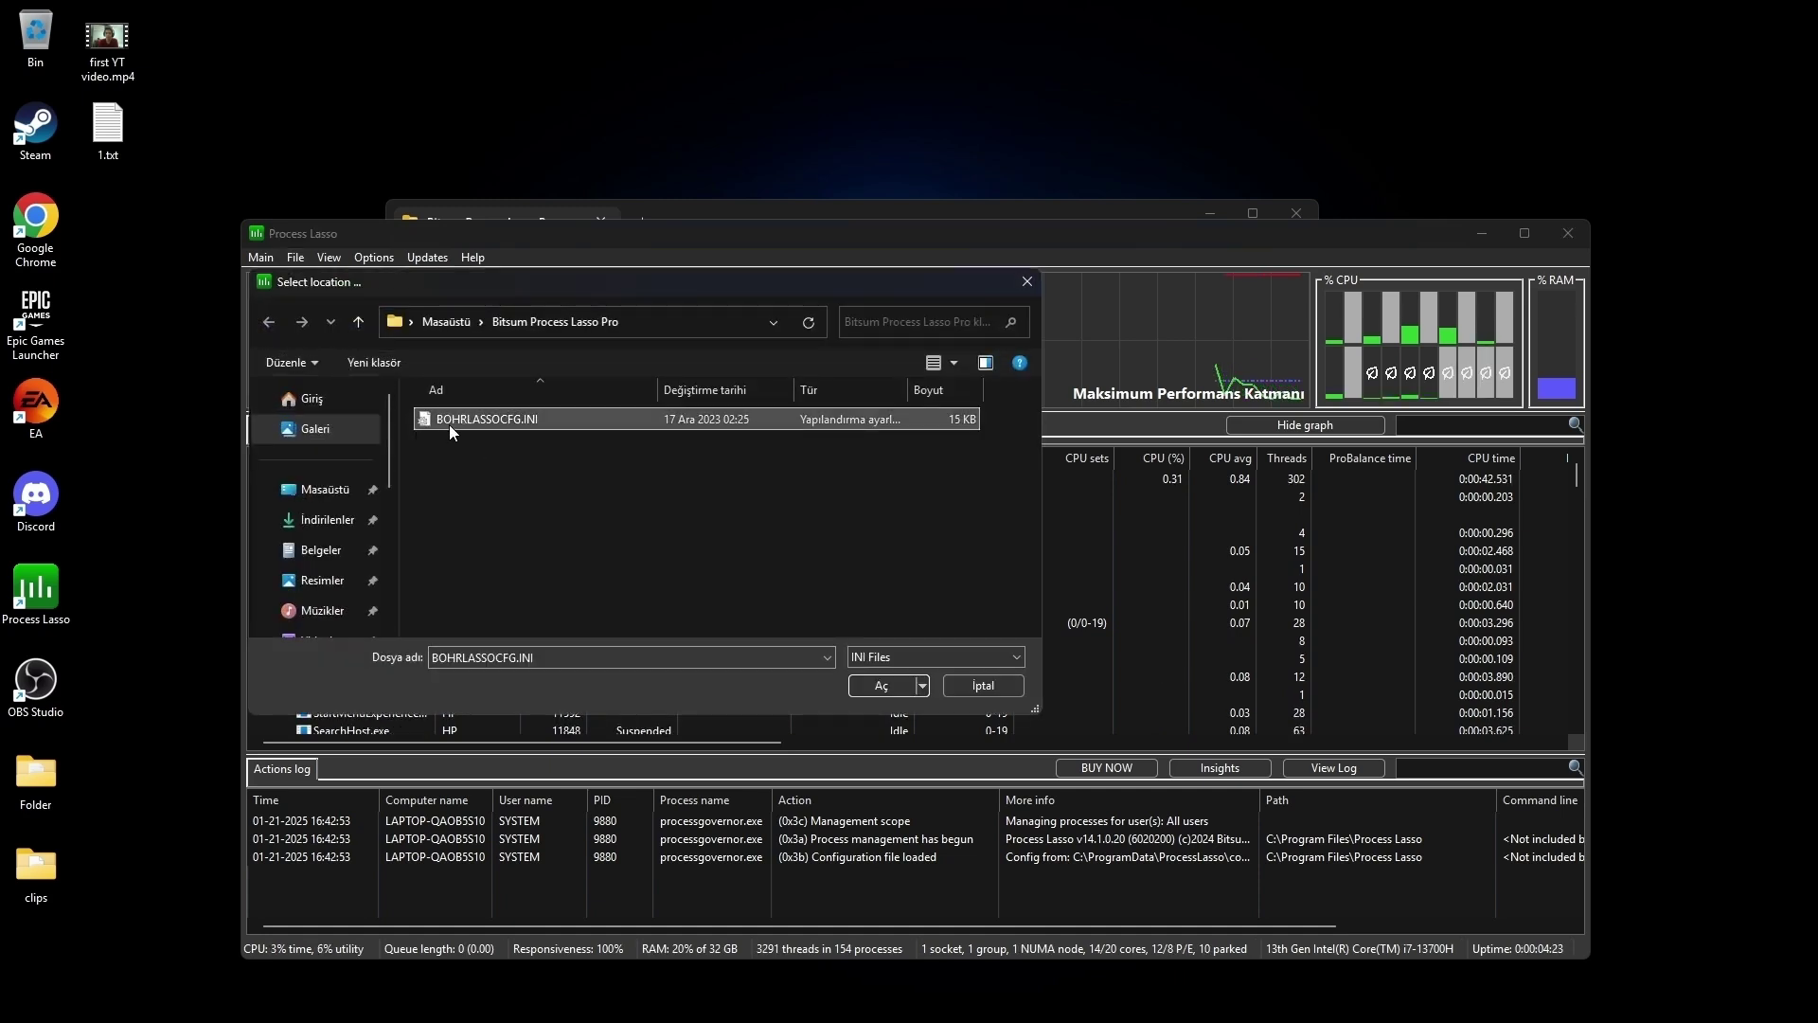
pyautogui.click(862, 693)
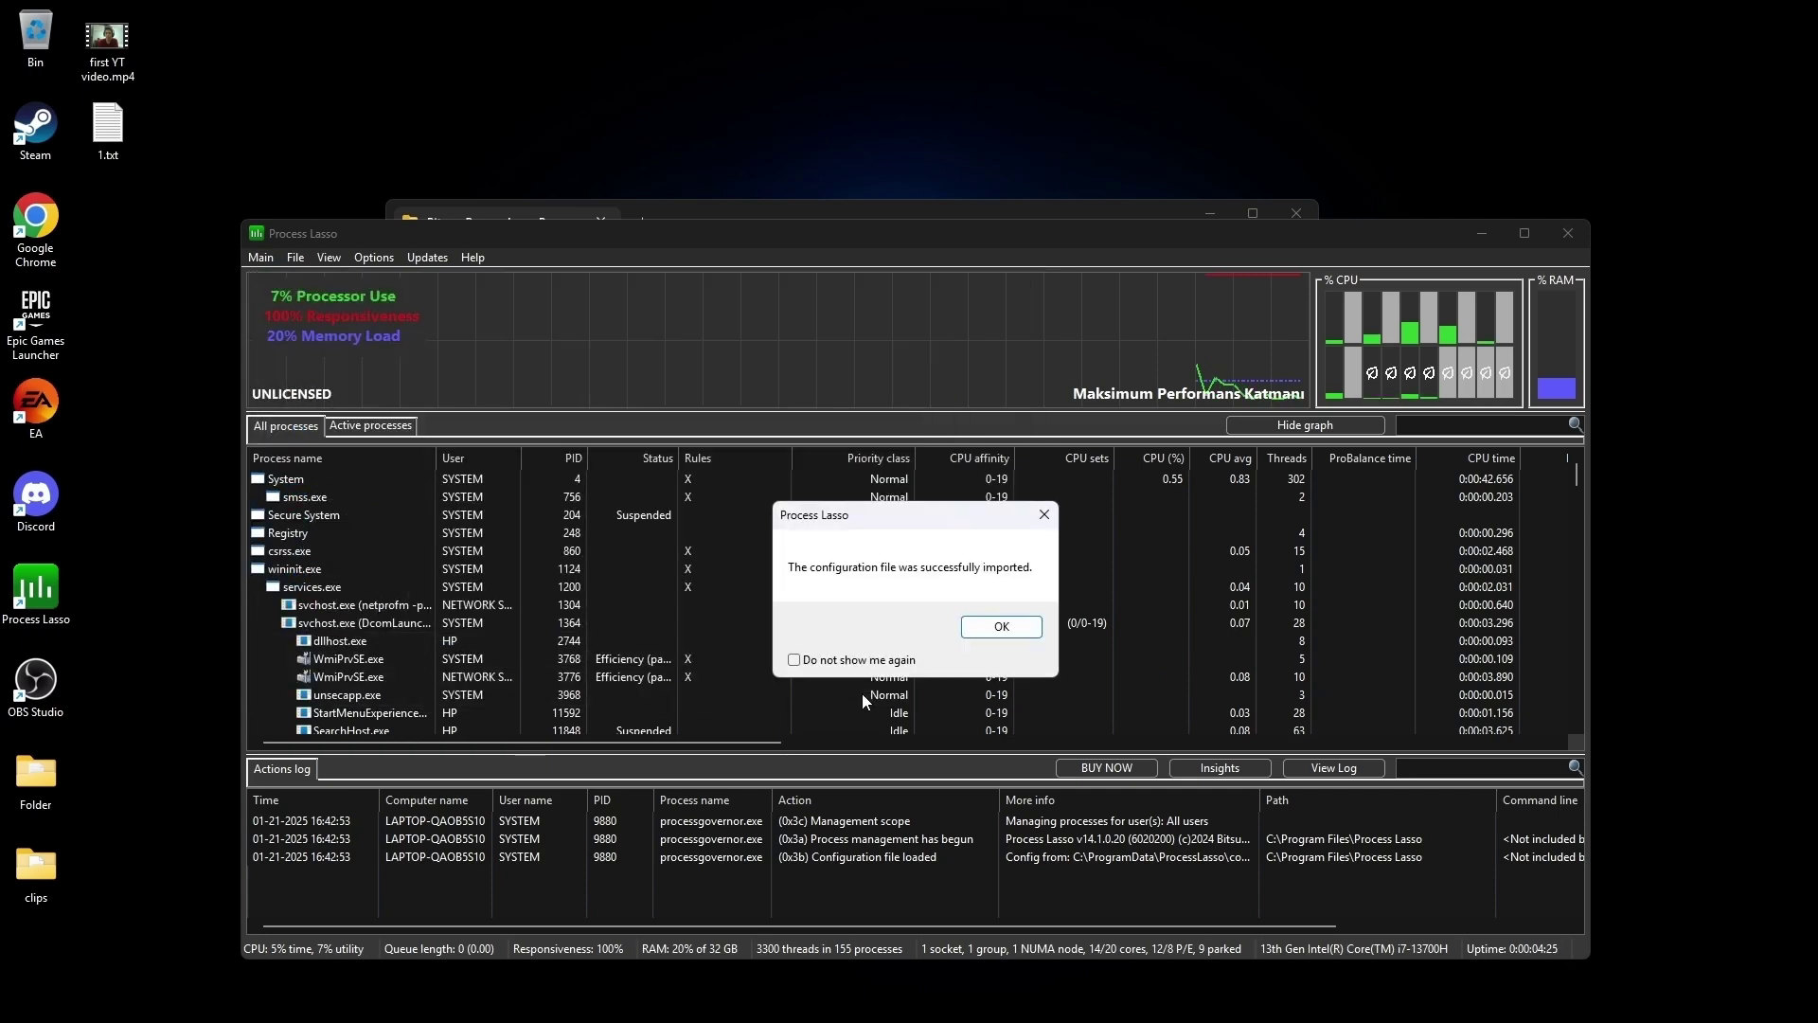
pyautogui.click(996, 629)
# - Set the system timer resolution to 0.507 ms, applied globally and at every boot, and close Process Lasso
pyautogui.click(369, 259)
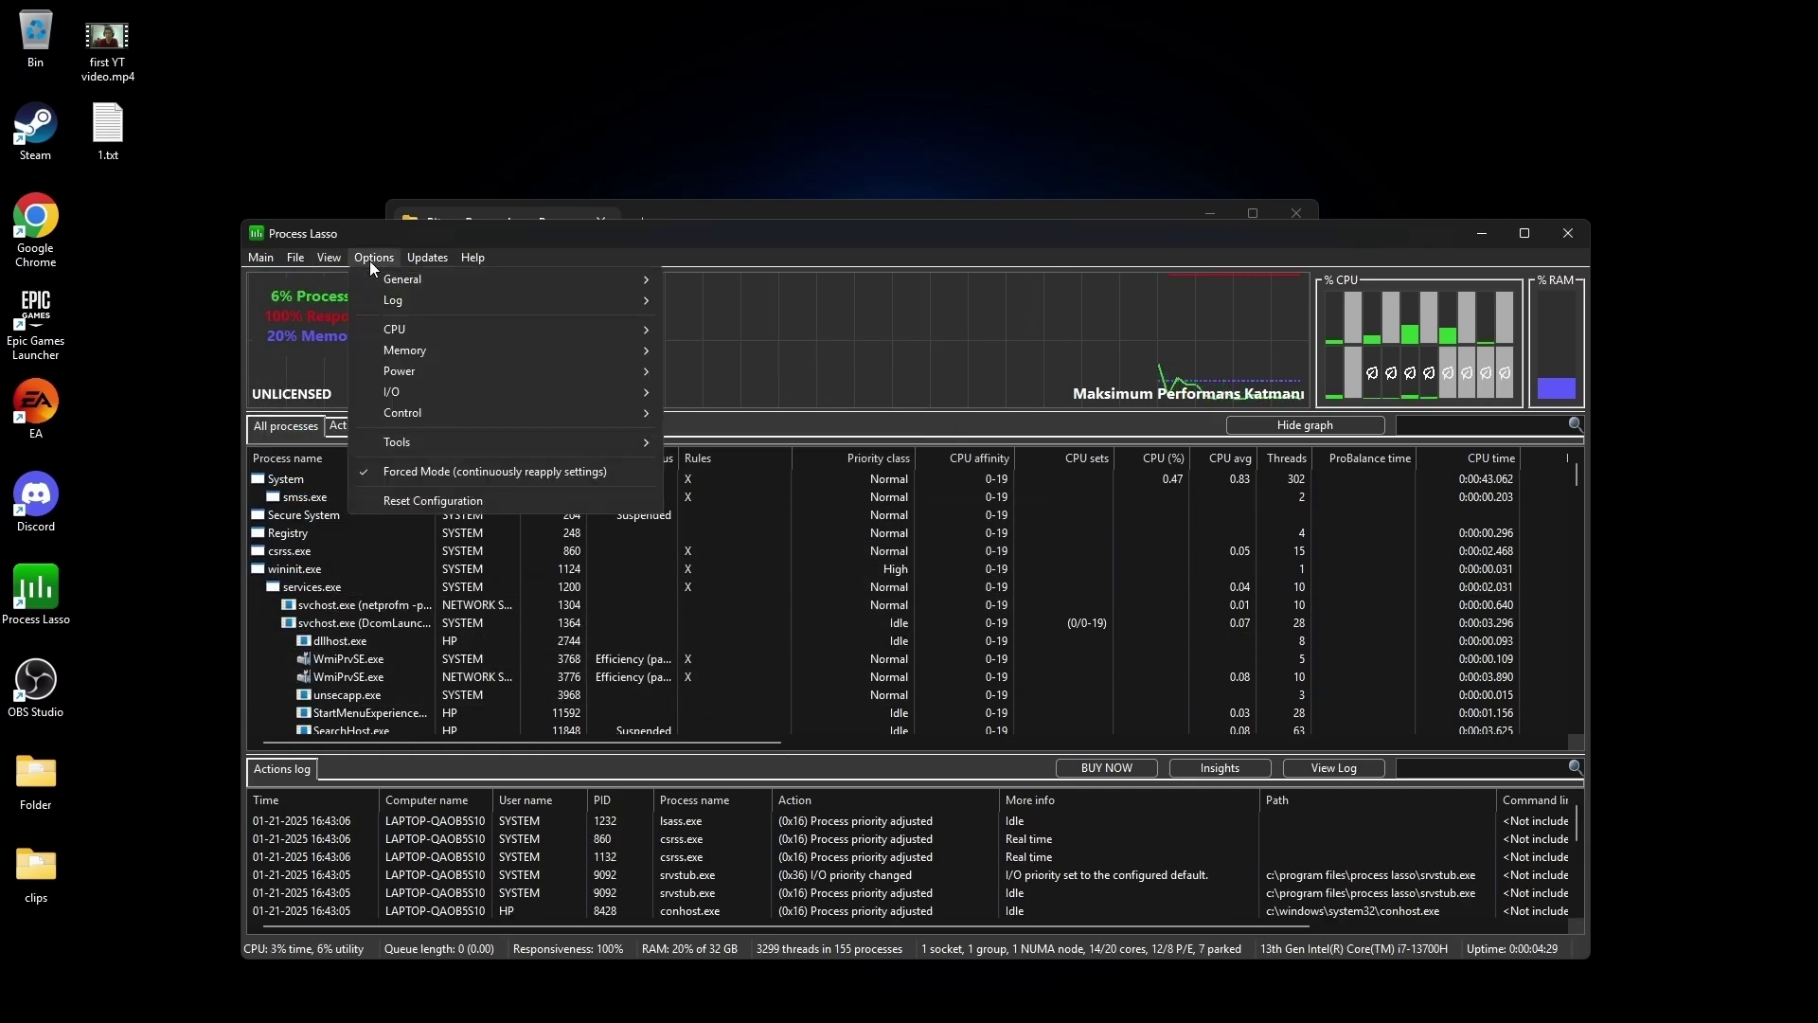
pyautogui.moveTo(454, 441)
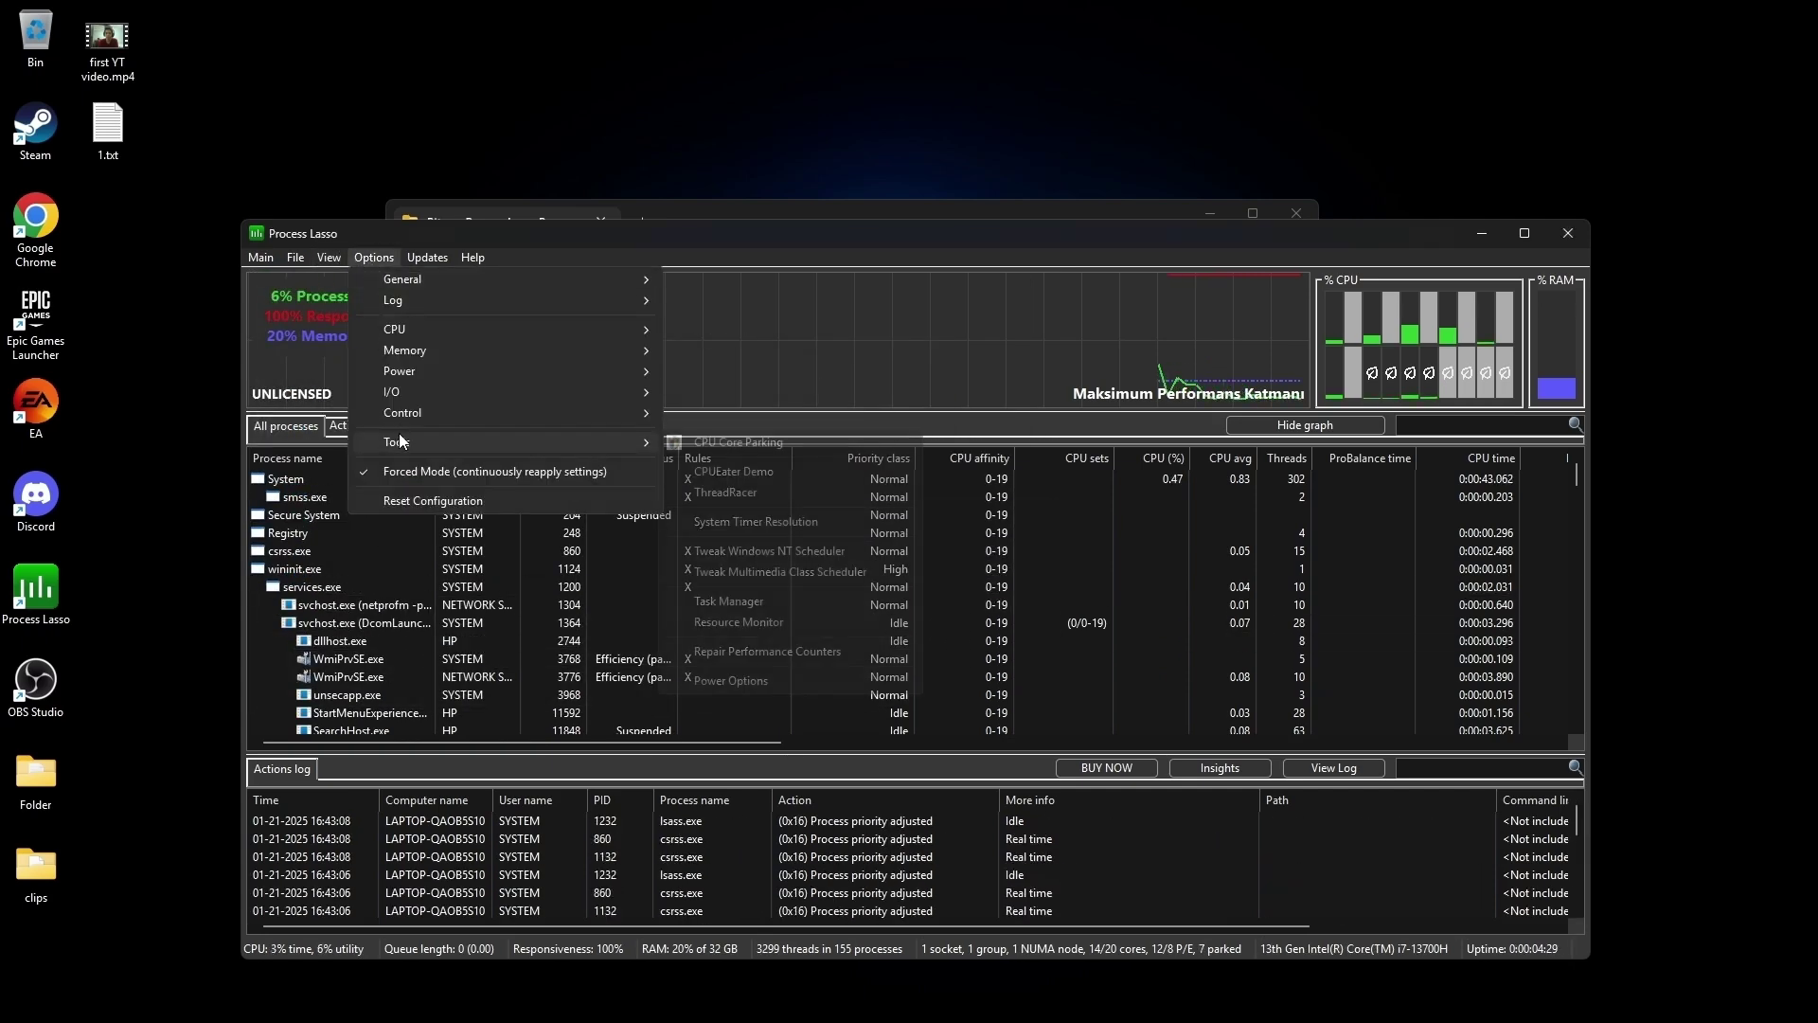
pyautogui.click(769, 523)
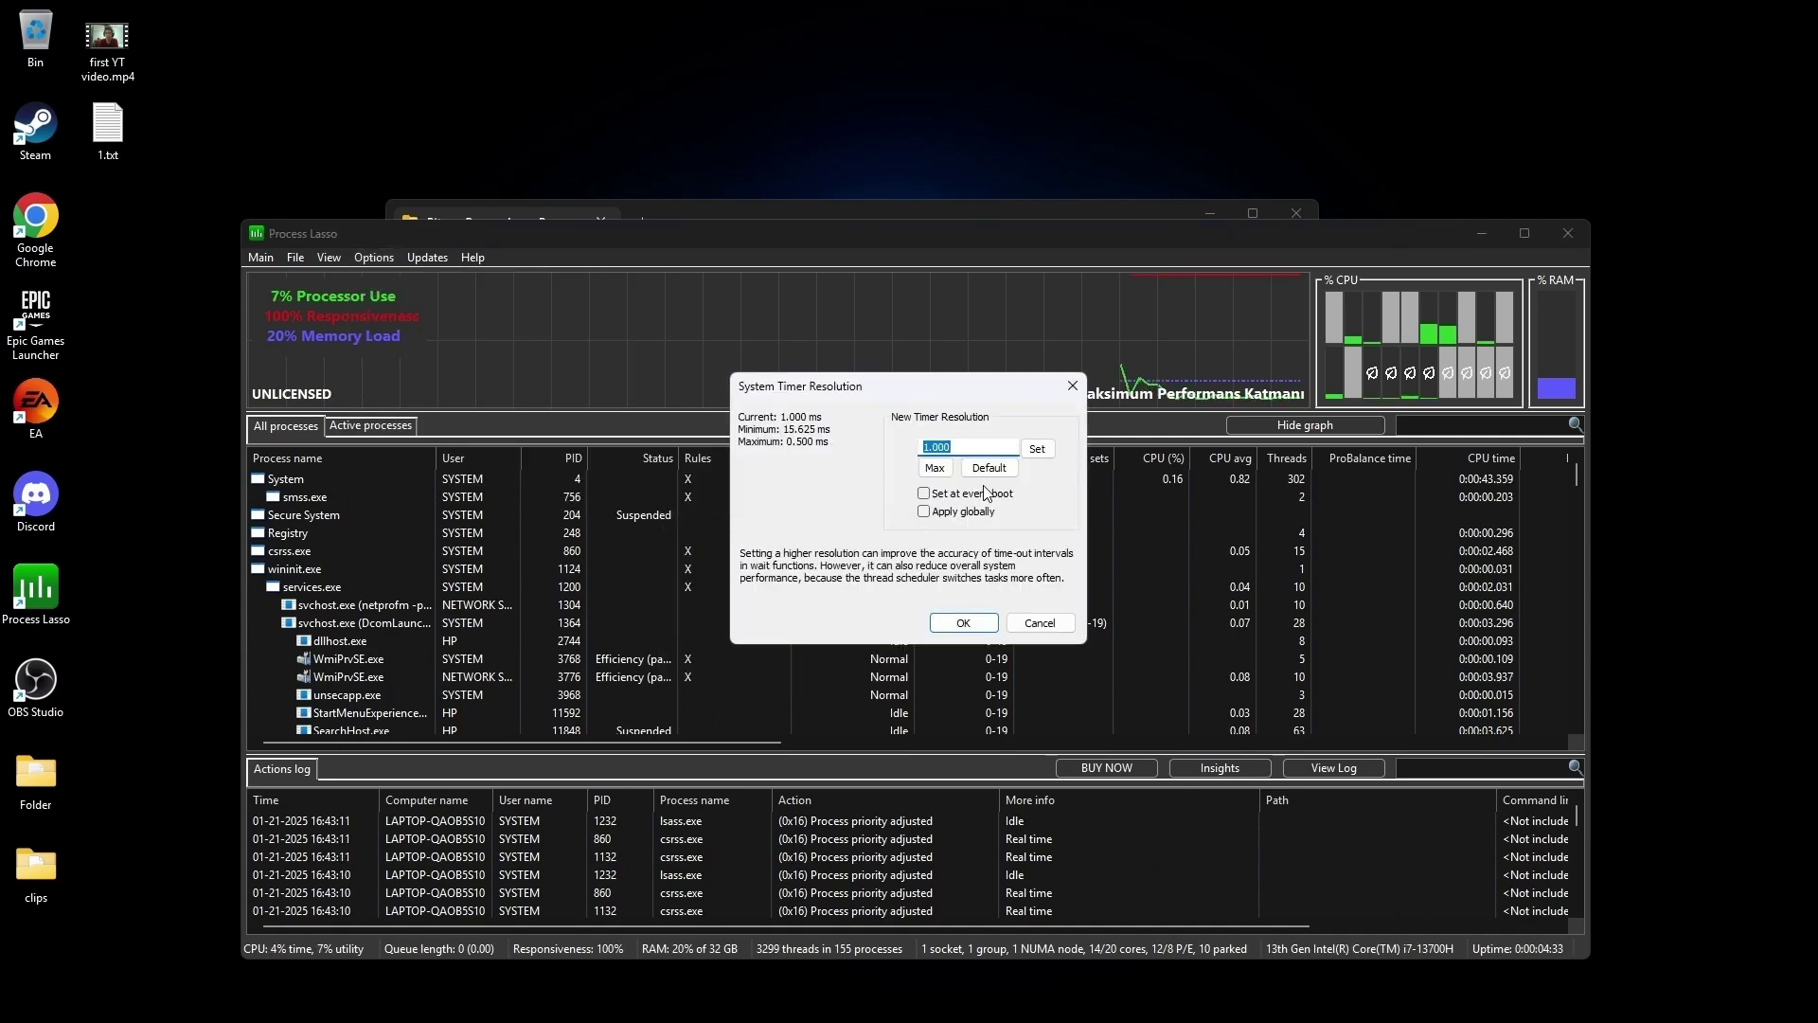
pyautogui.write('0.507')
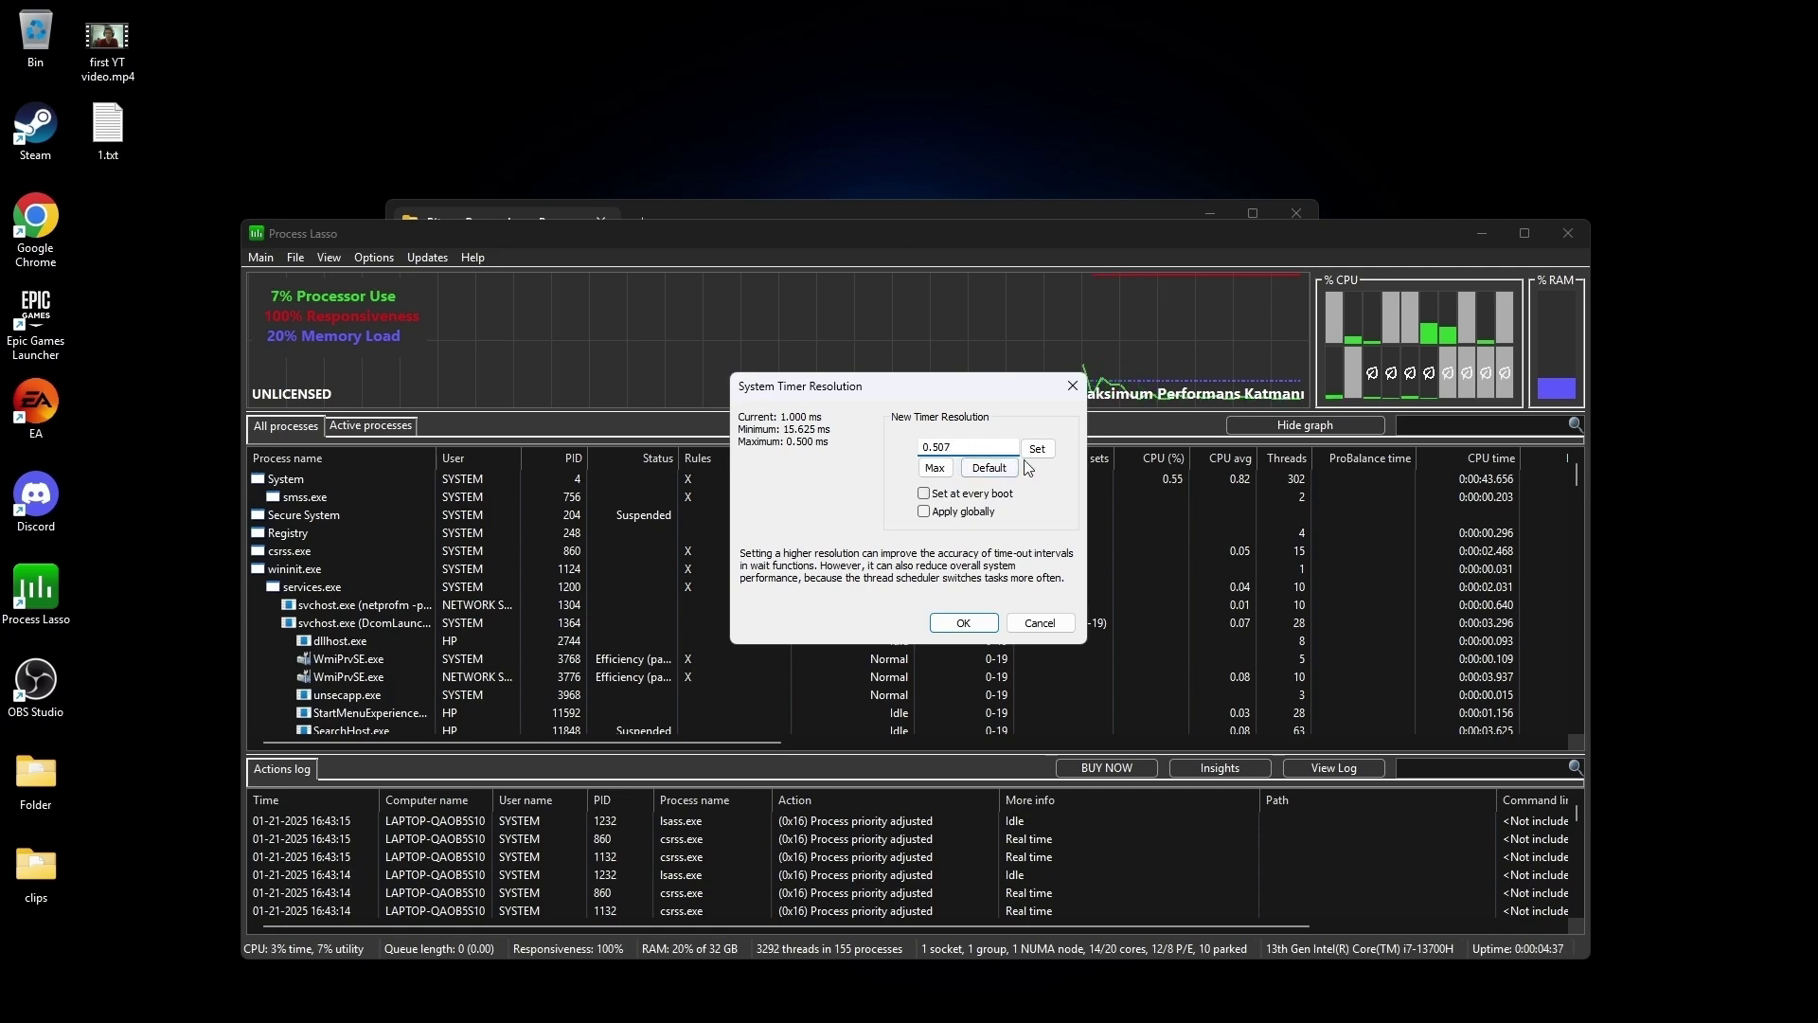
pyautogui.click(1036, 448)
pyautogui.click(941, 495)
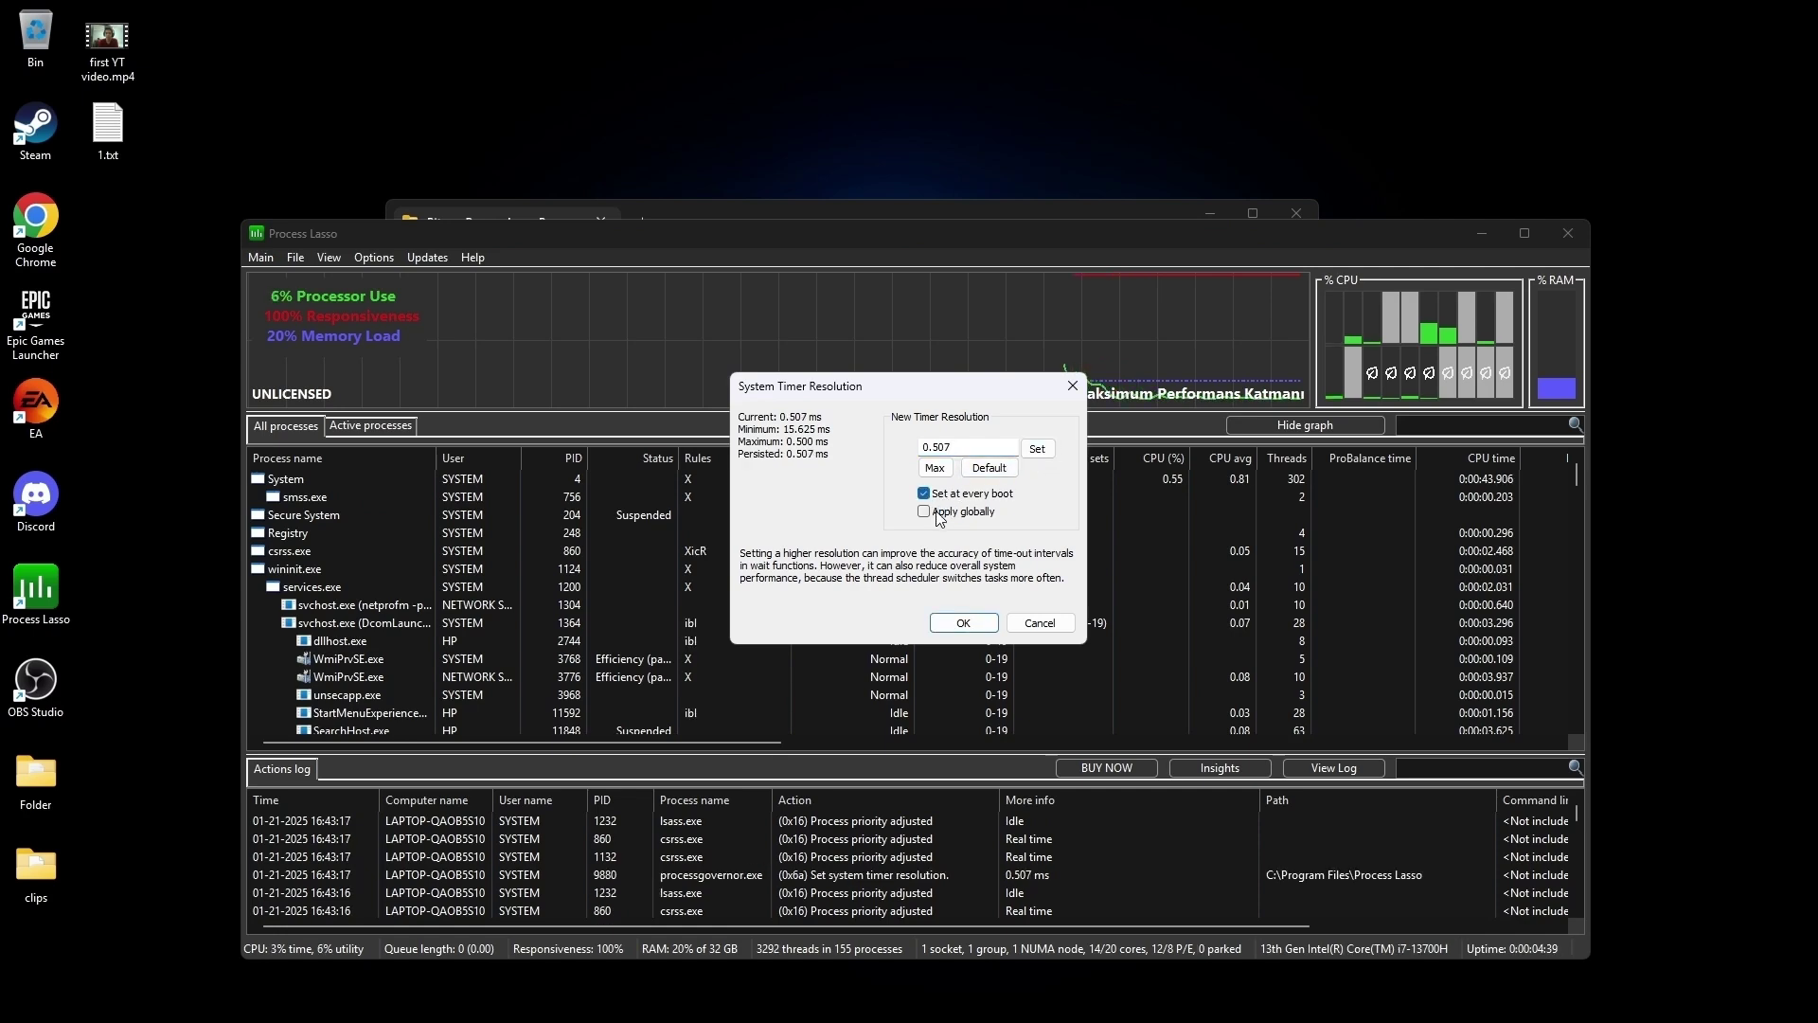
pyautogui.click(942, 512)
pyautogui.click(1149, 552)
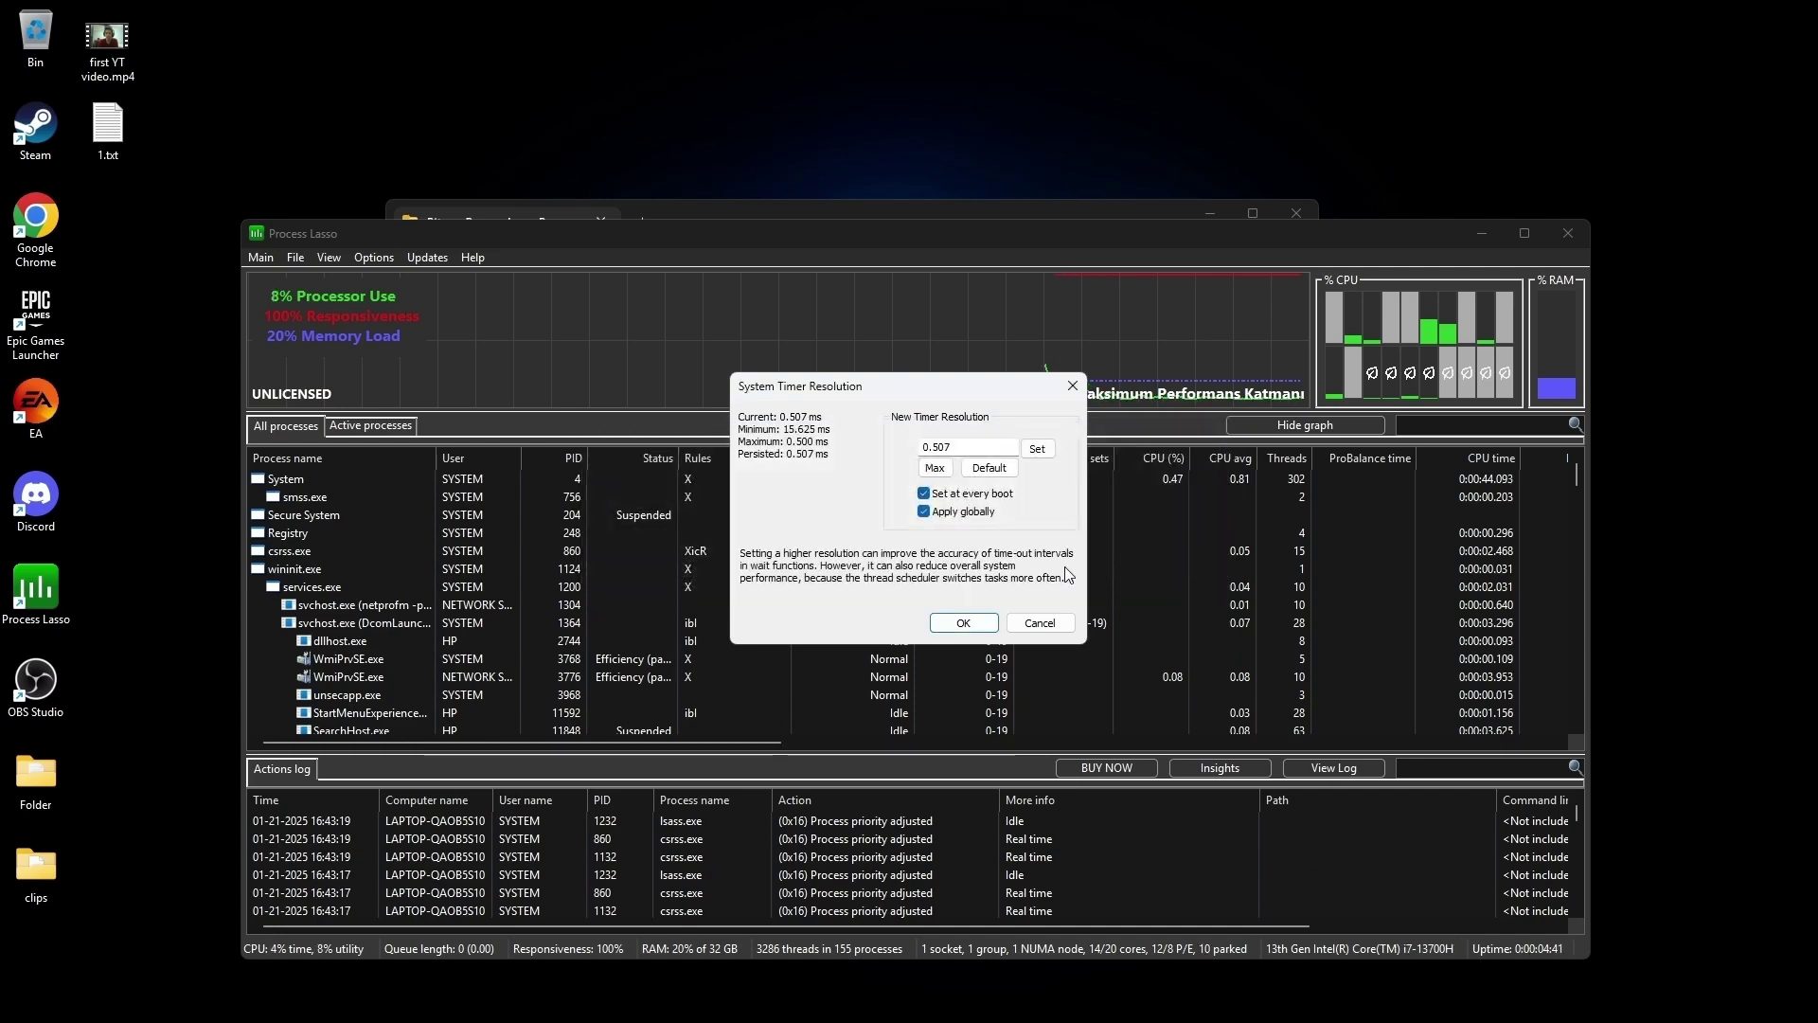
pyautogui.click(951, 627)
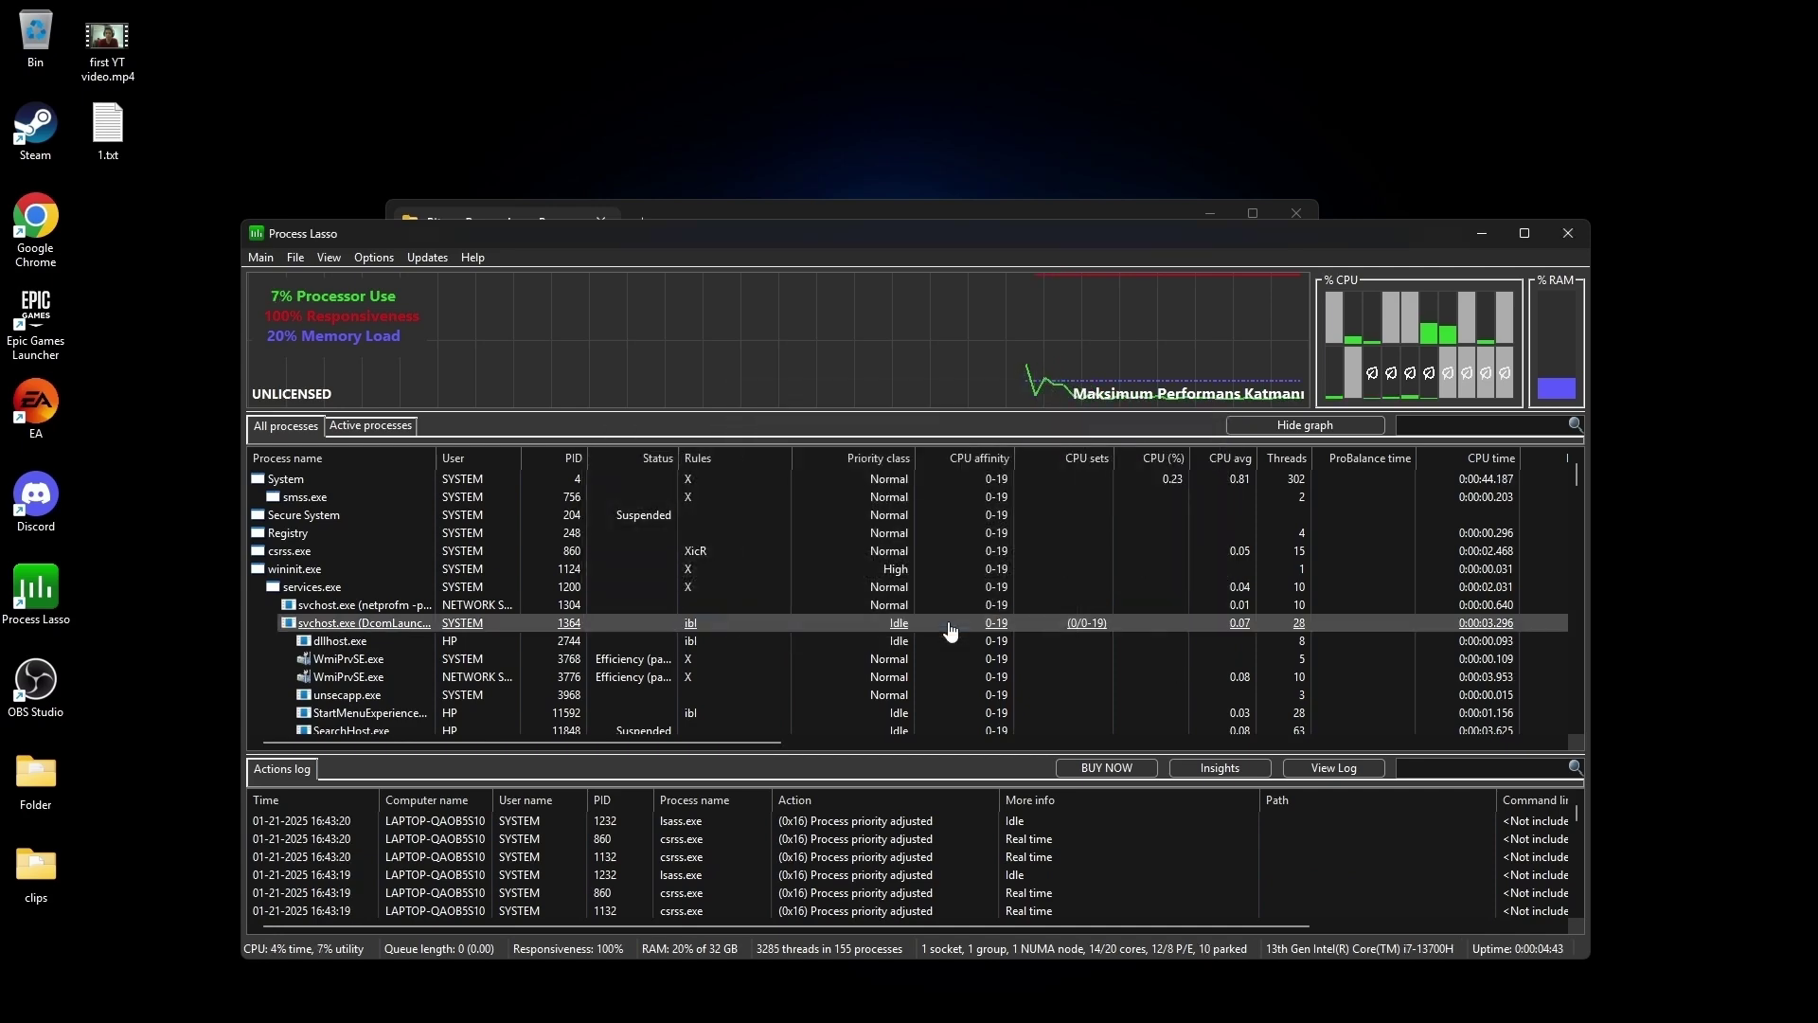
pyautogui.click(1567, 233)
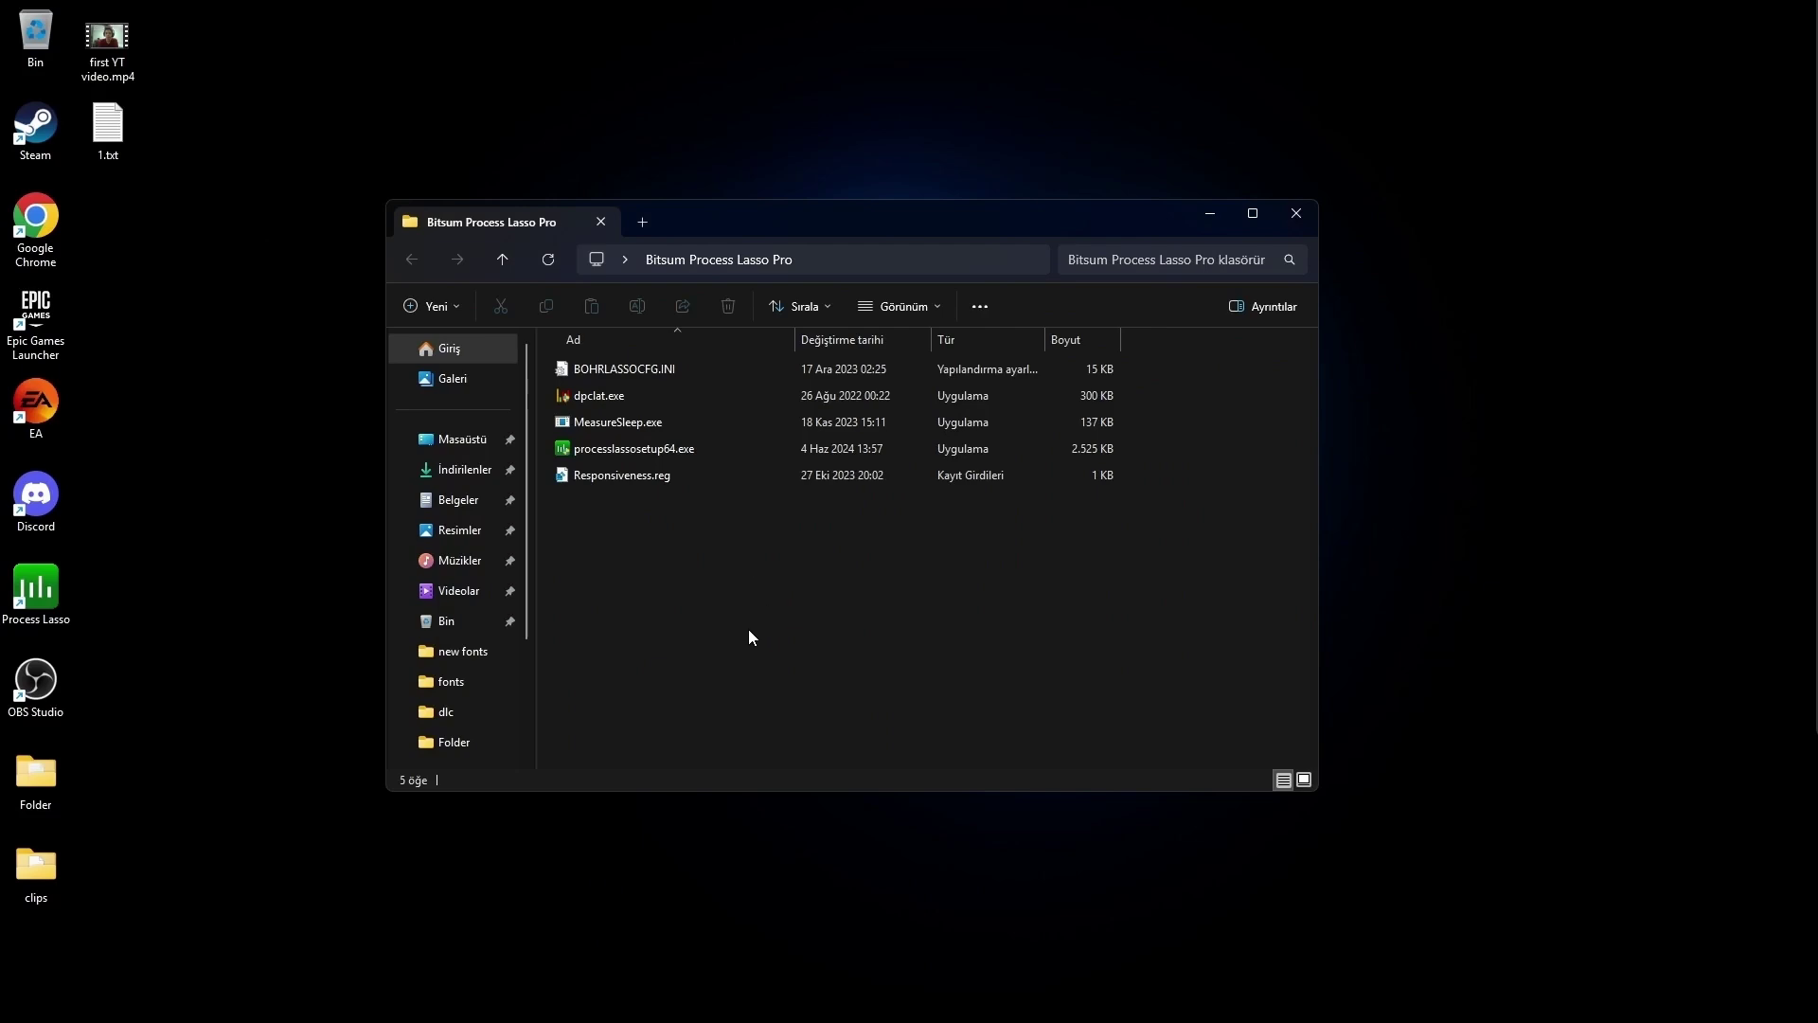
# - Run dpclat.exe to measure the DPC latency and stop the analysis
pyautogui.click(602, 396)
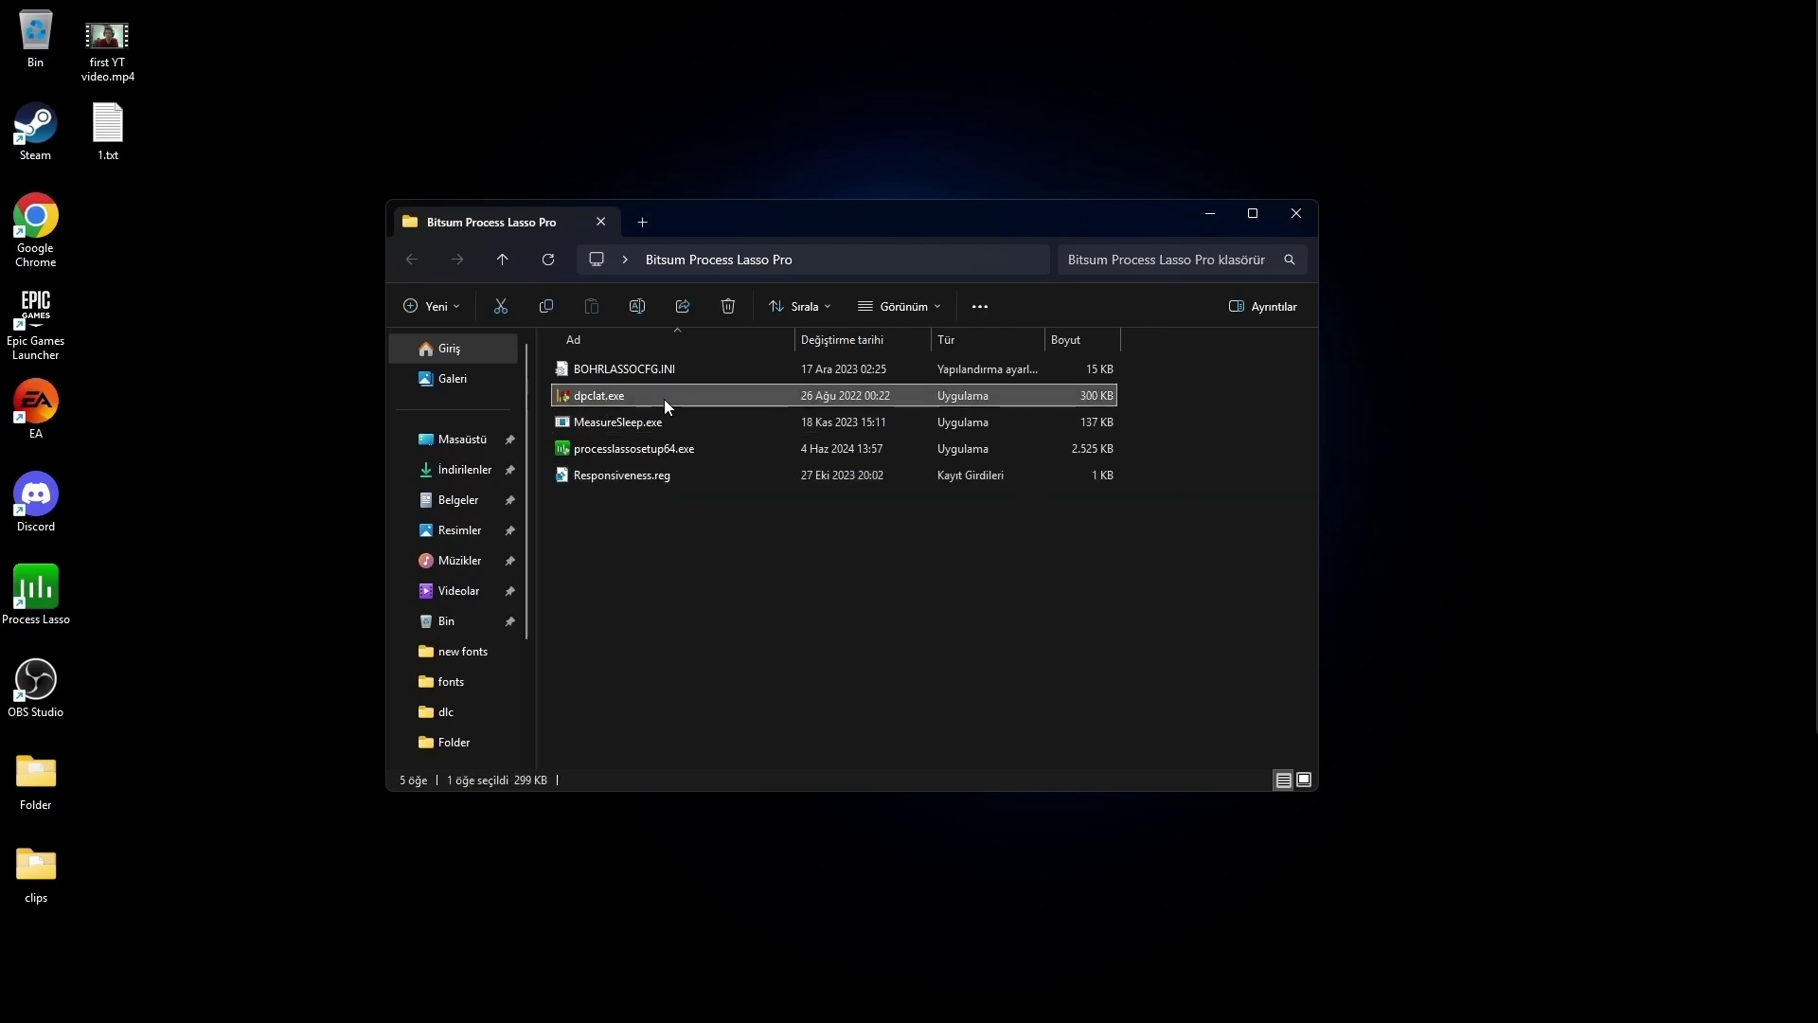
pyautogui.doubleClick(663, 398)
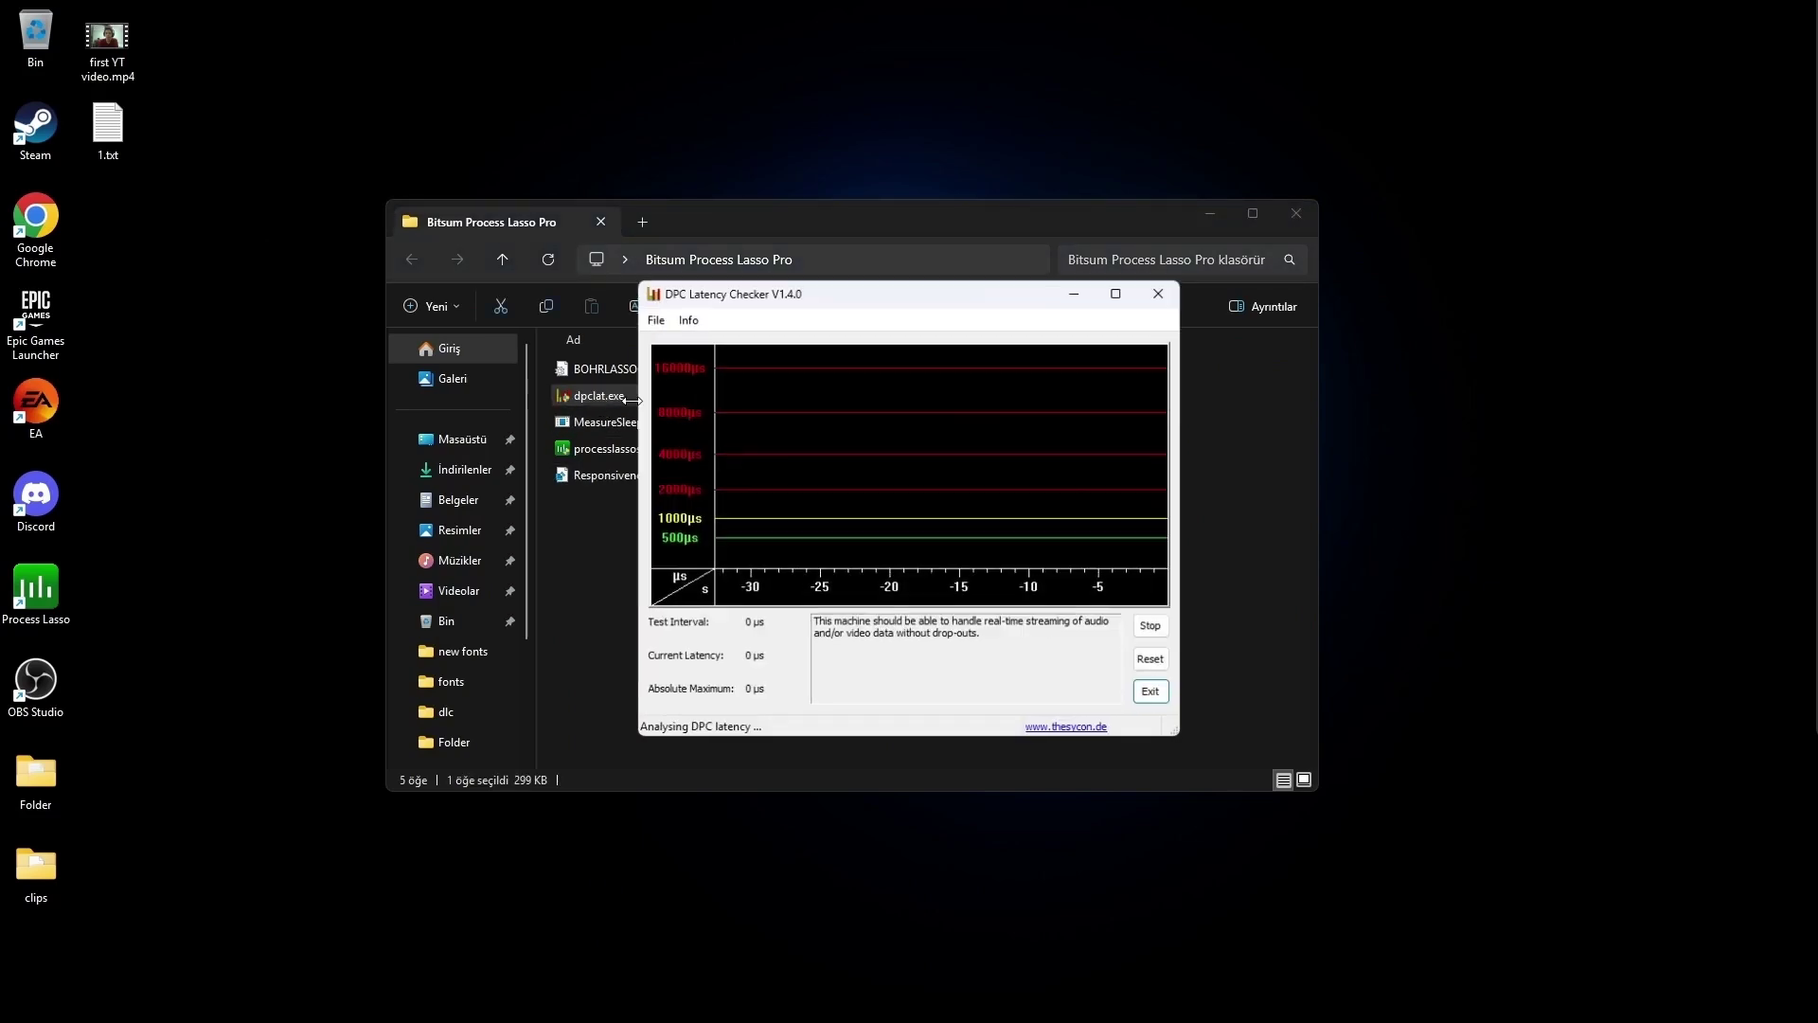
pyautogui.click(1161, 634)
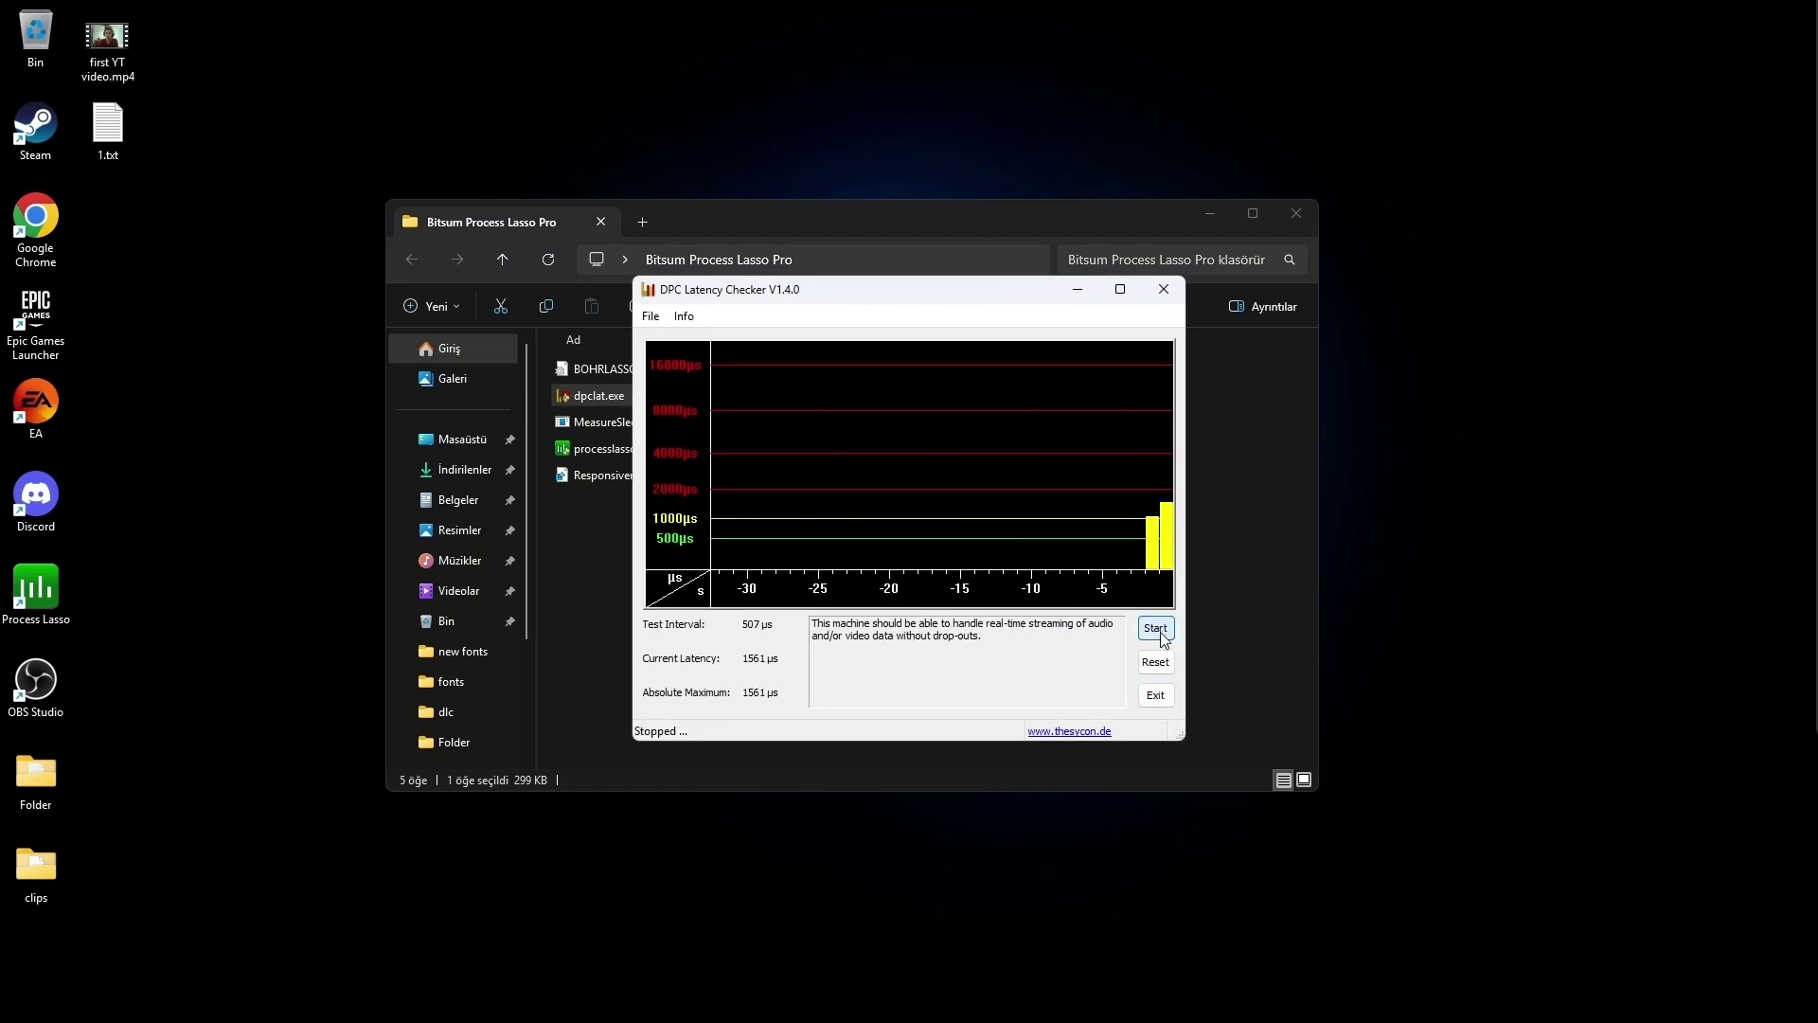
# - Close DPC Latency Checker, run MeasureSleep.exe to examine the timer resolution and sleep delta readings, and close its console
pyautogui.click(1164, 288)
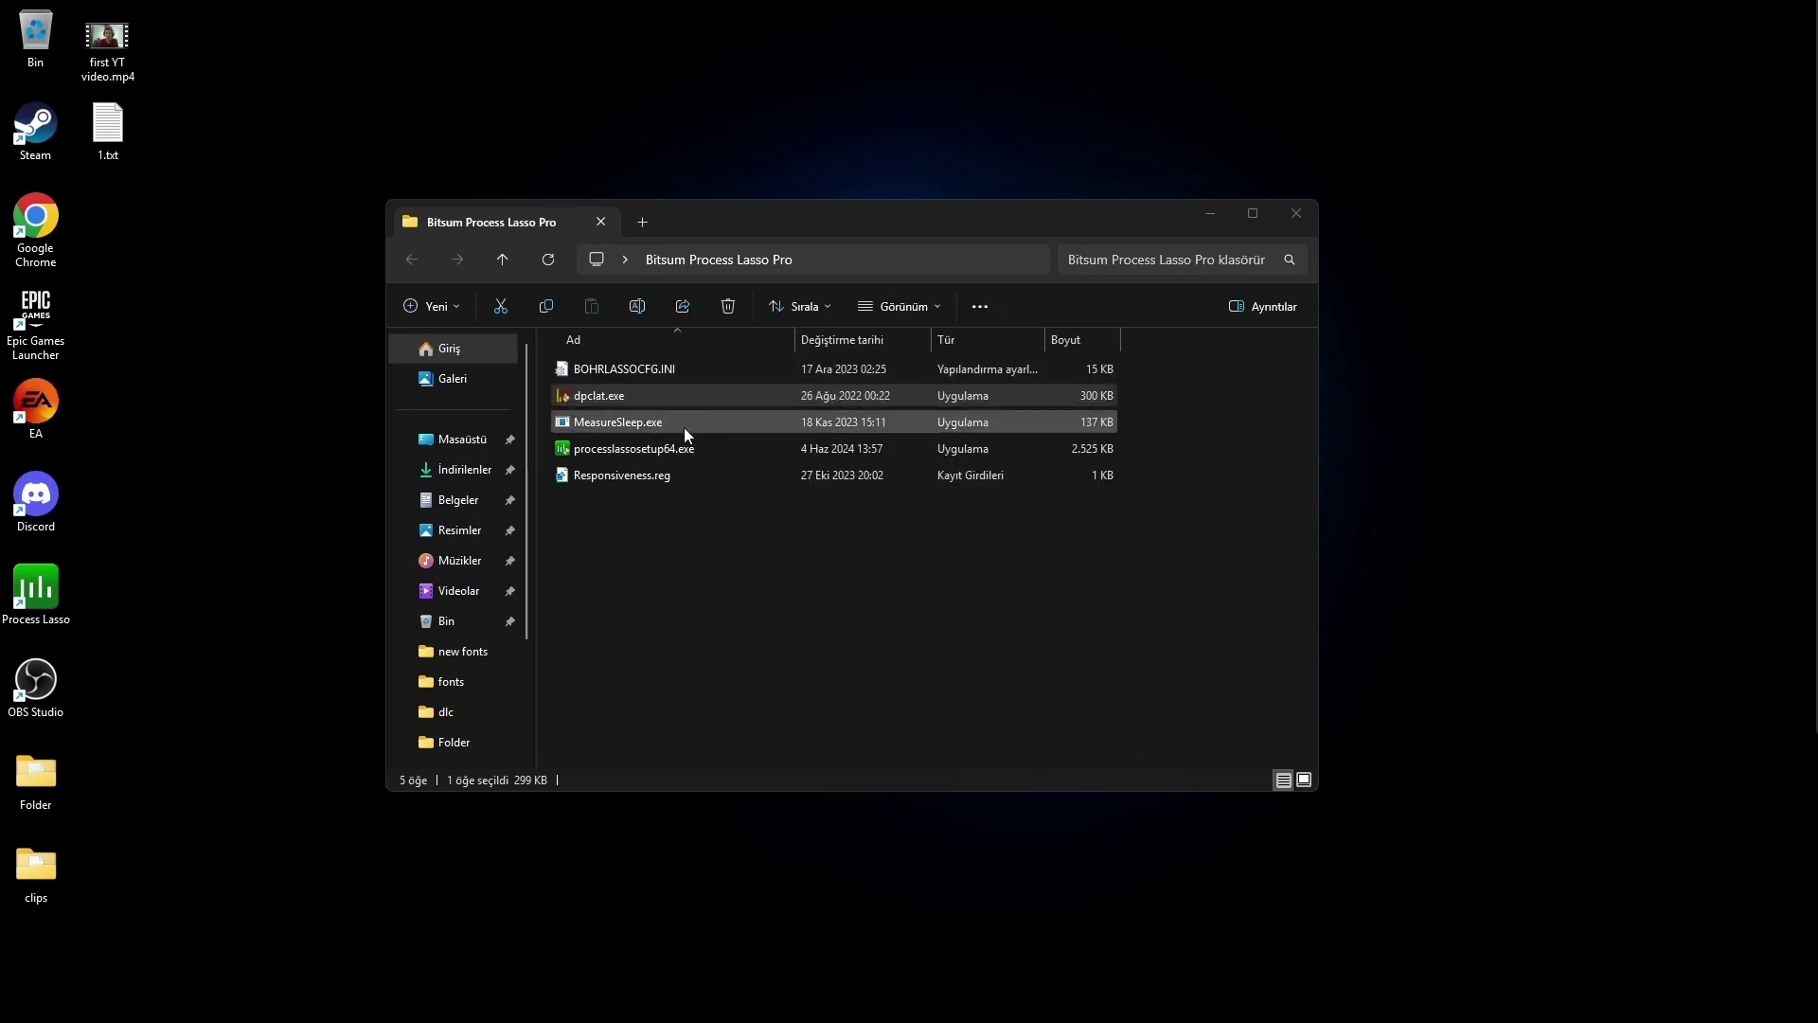
pyautogui.doubleClick(684, 428)
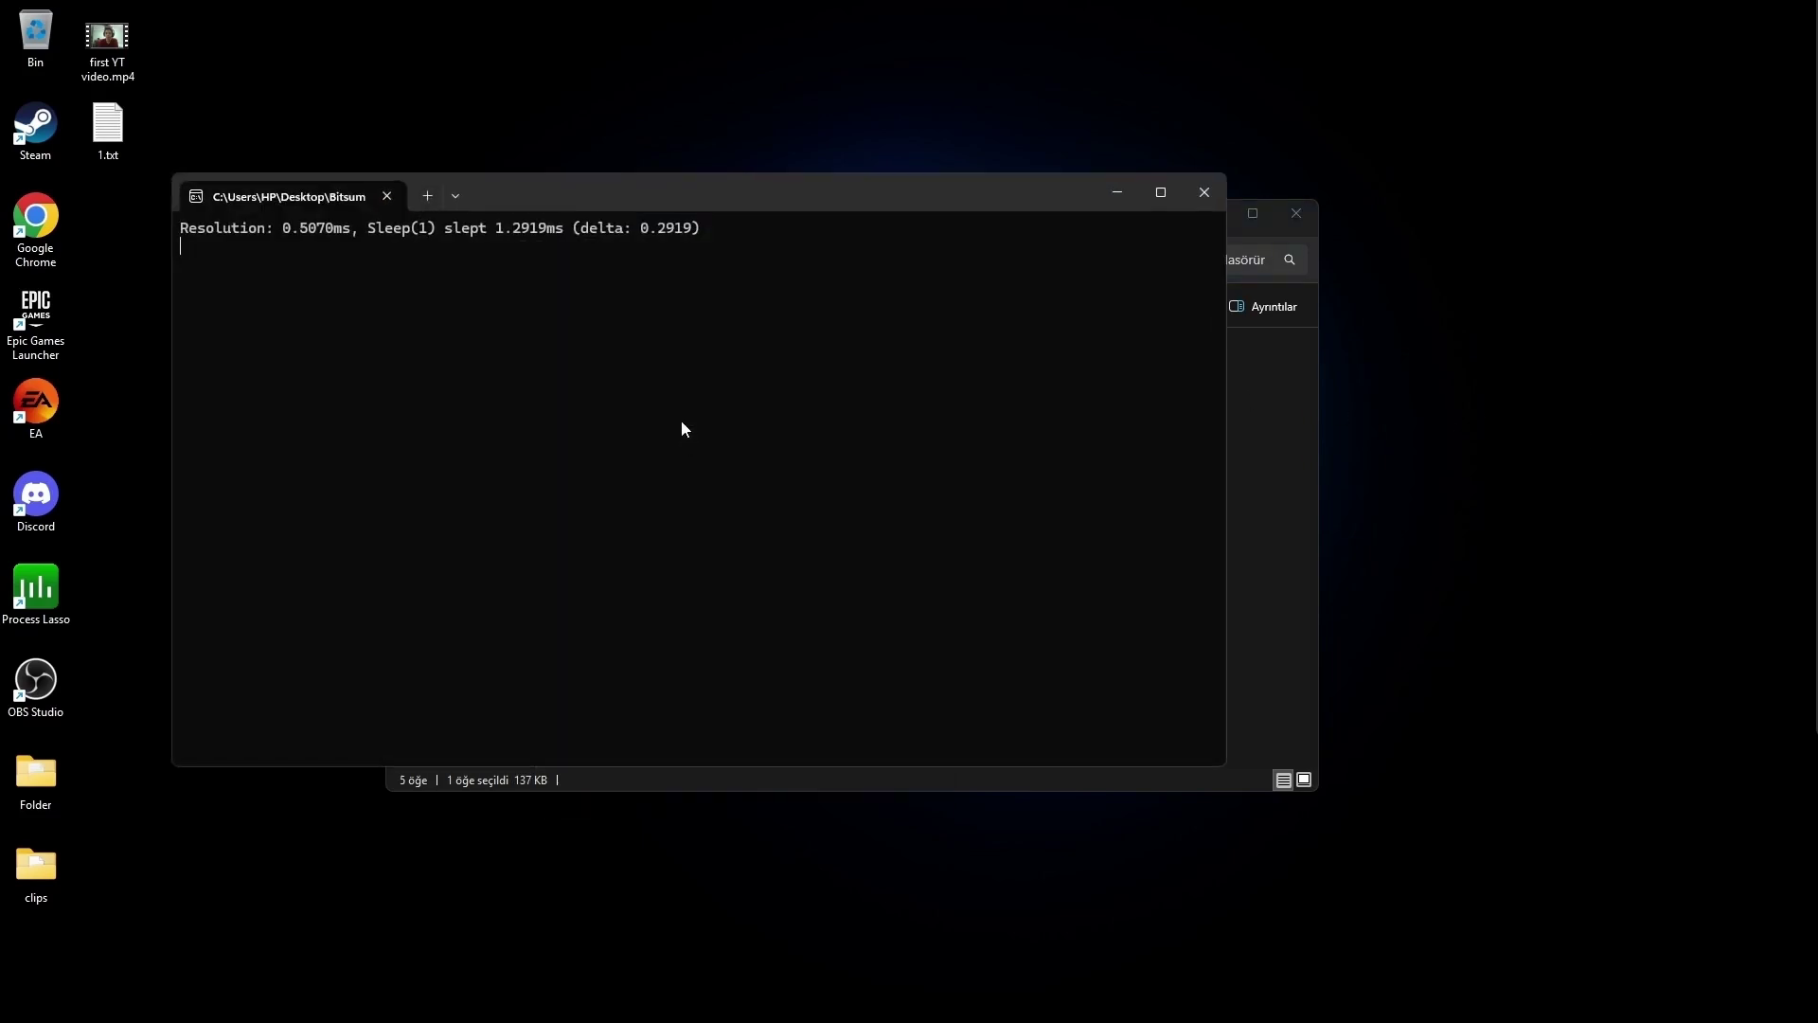
pyautogui.moveTo(647, 216); pyautogui.dragTo(734, 258)
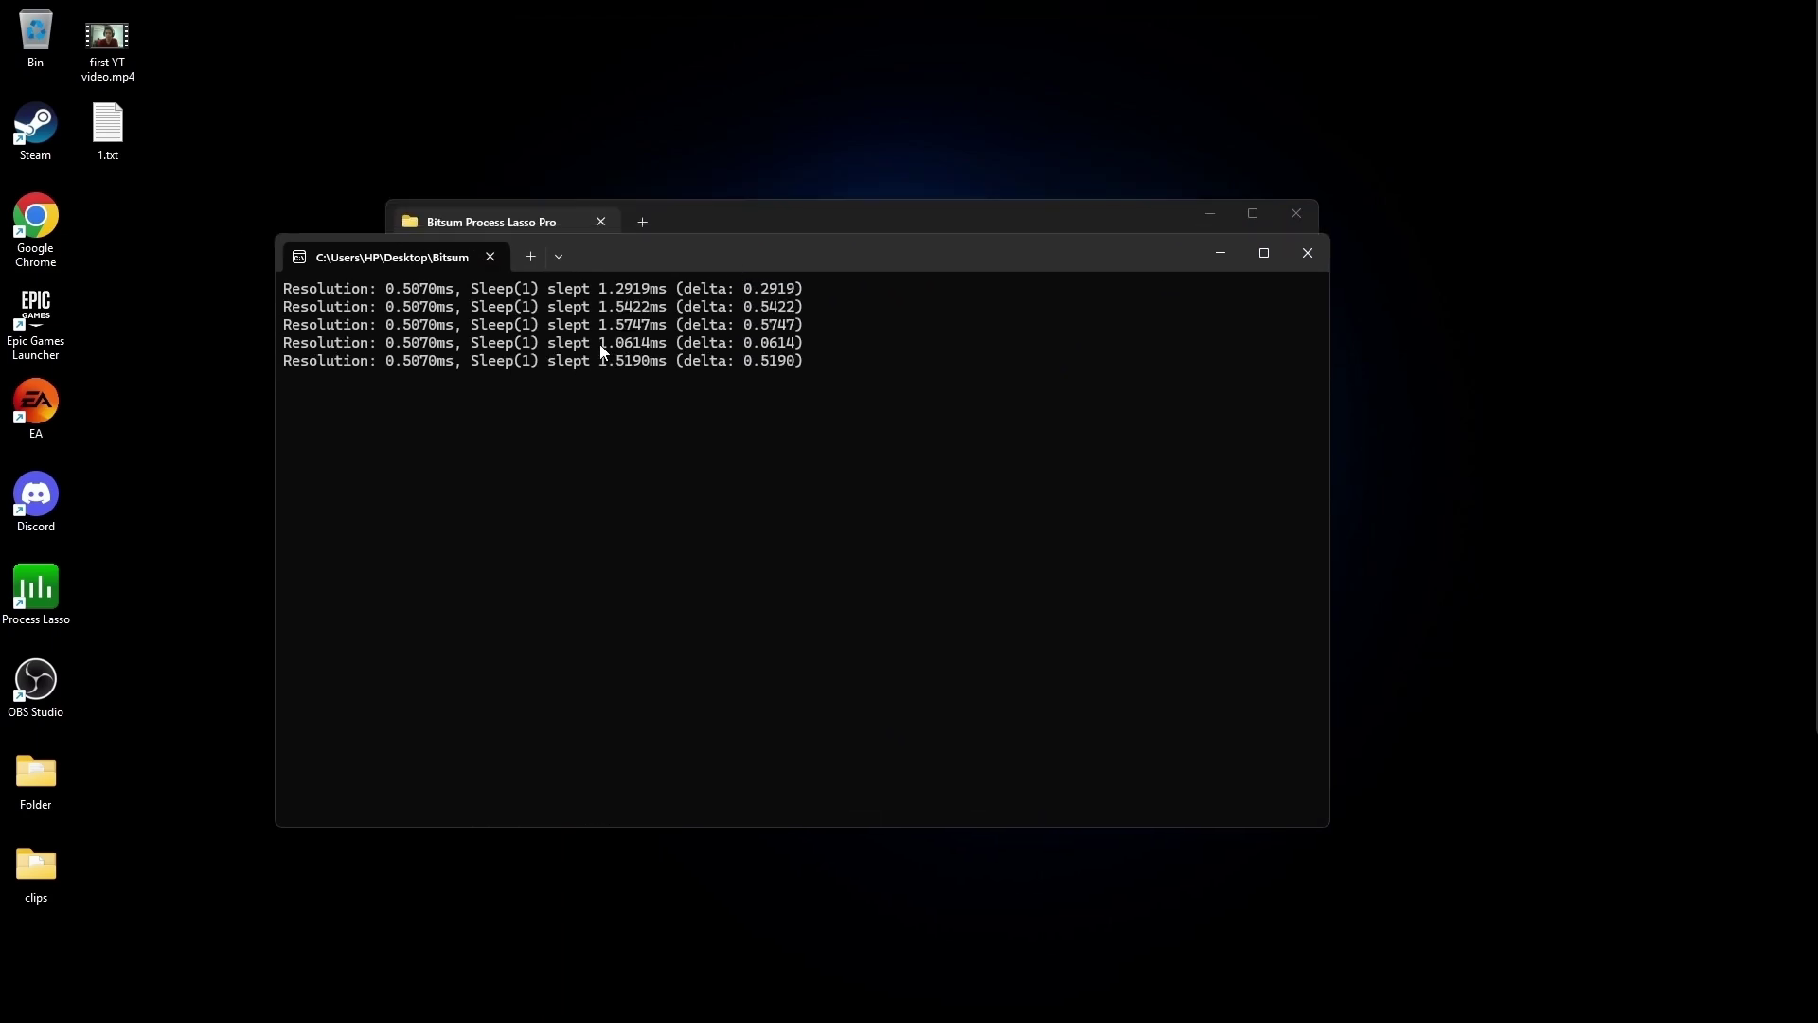
pyautogui.moveTo(599, 344); pyautogui.dragTo(621, 364)
pyautogui.click(600, 360)
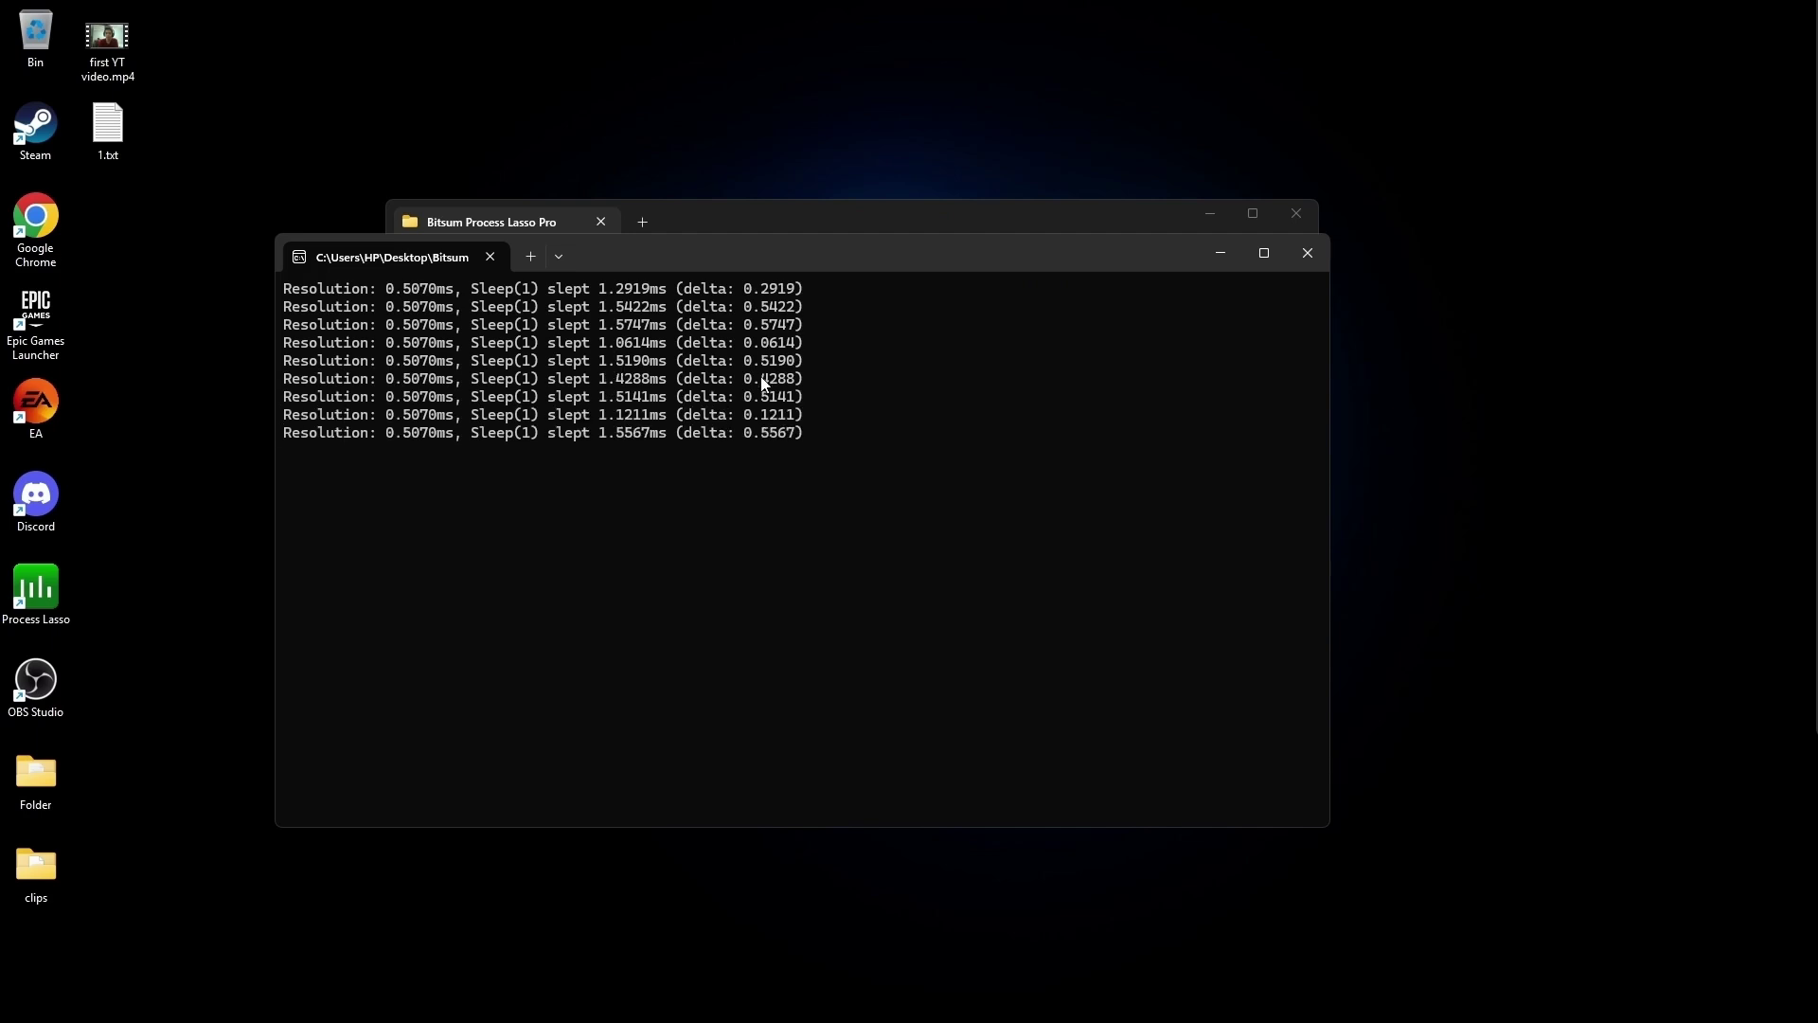
pyautogui.moveTo(747, 293); pyautogui.dragTo(764, 458)
pyautogui.click(760, 451)
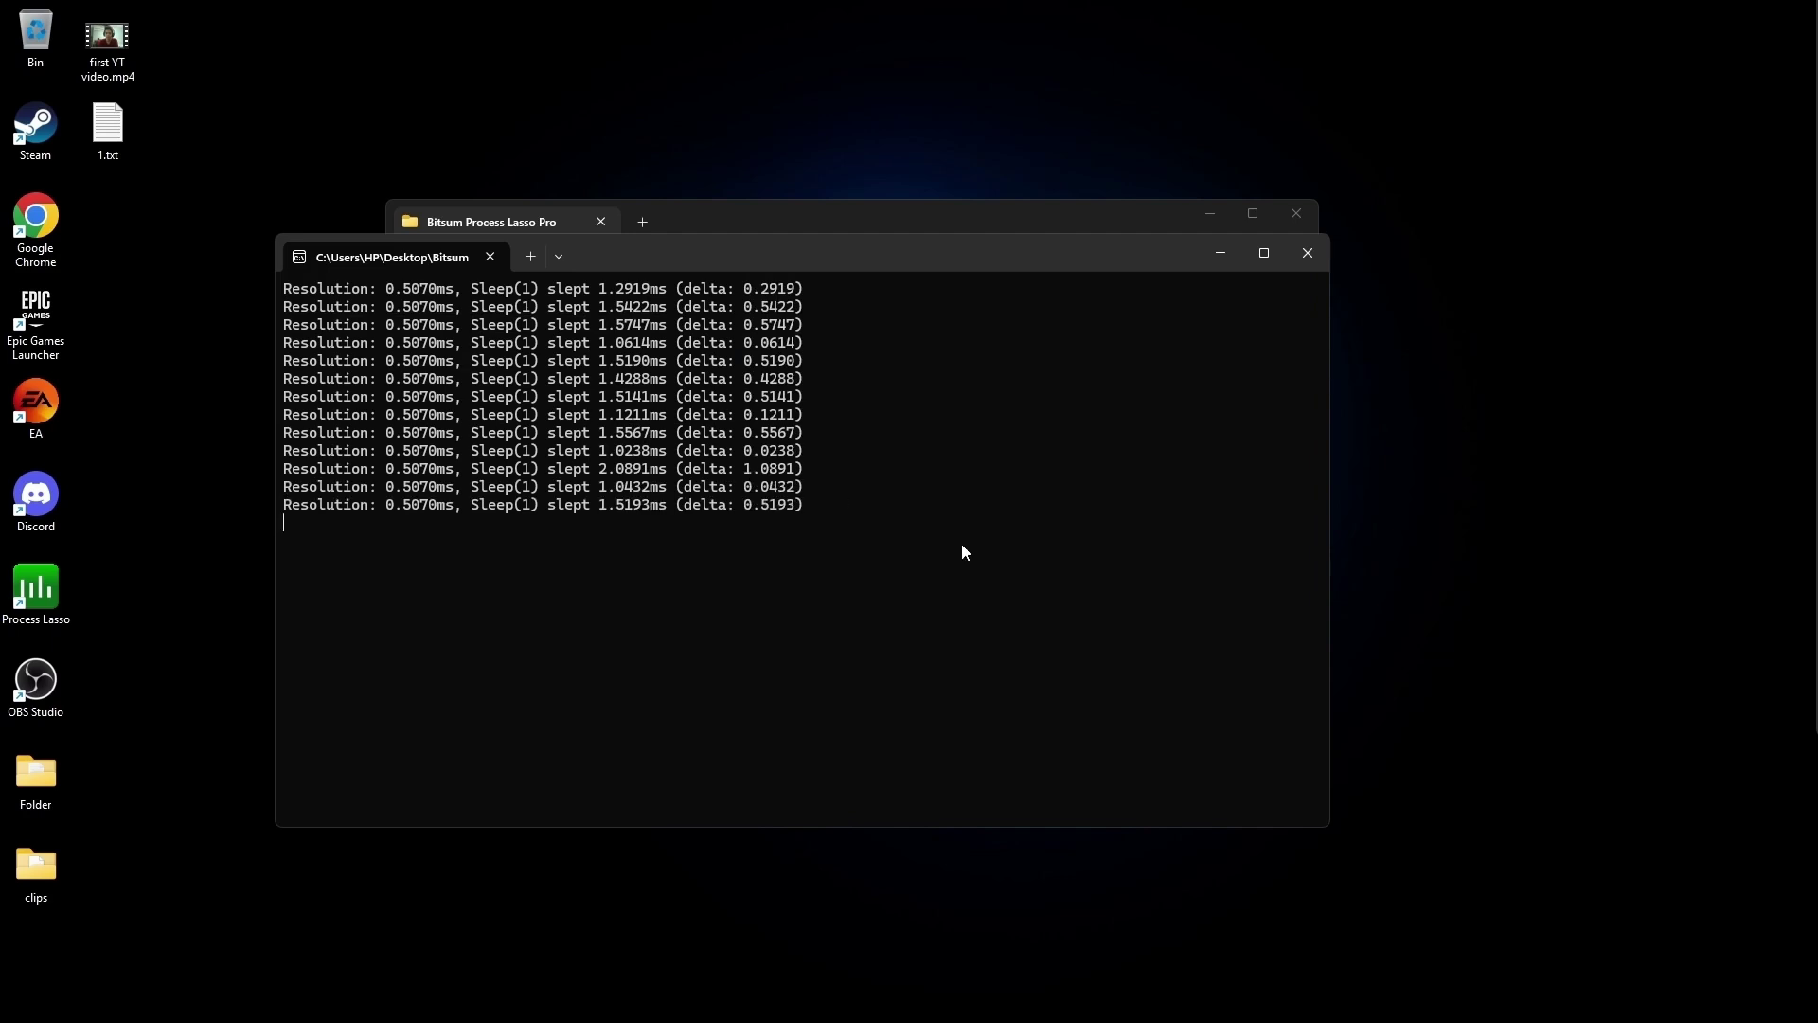
pyautogui.hotkey('alt', 'F4')
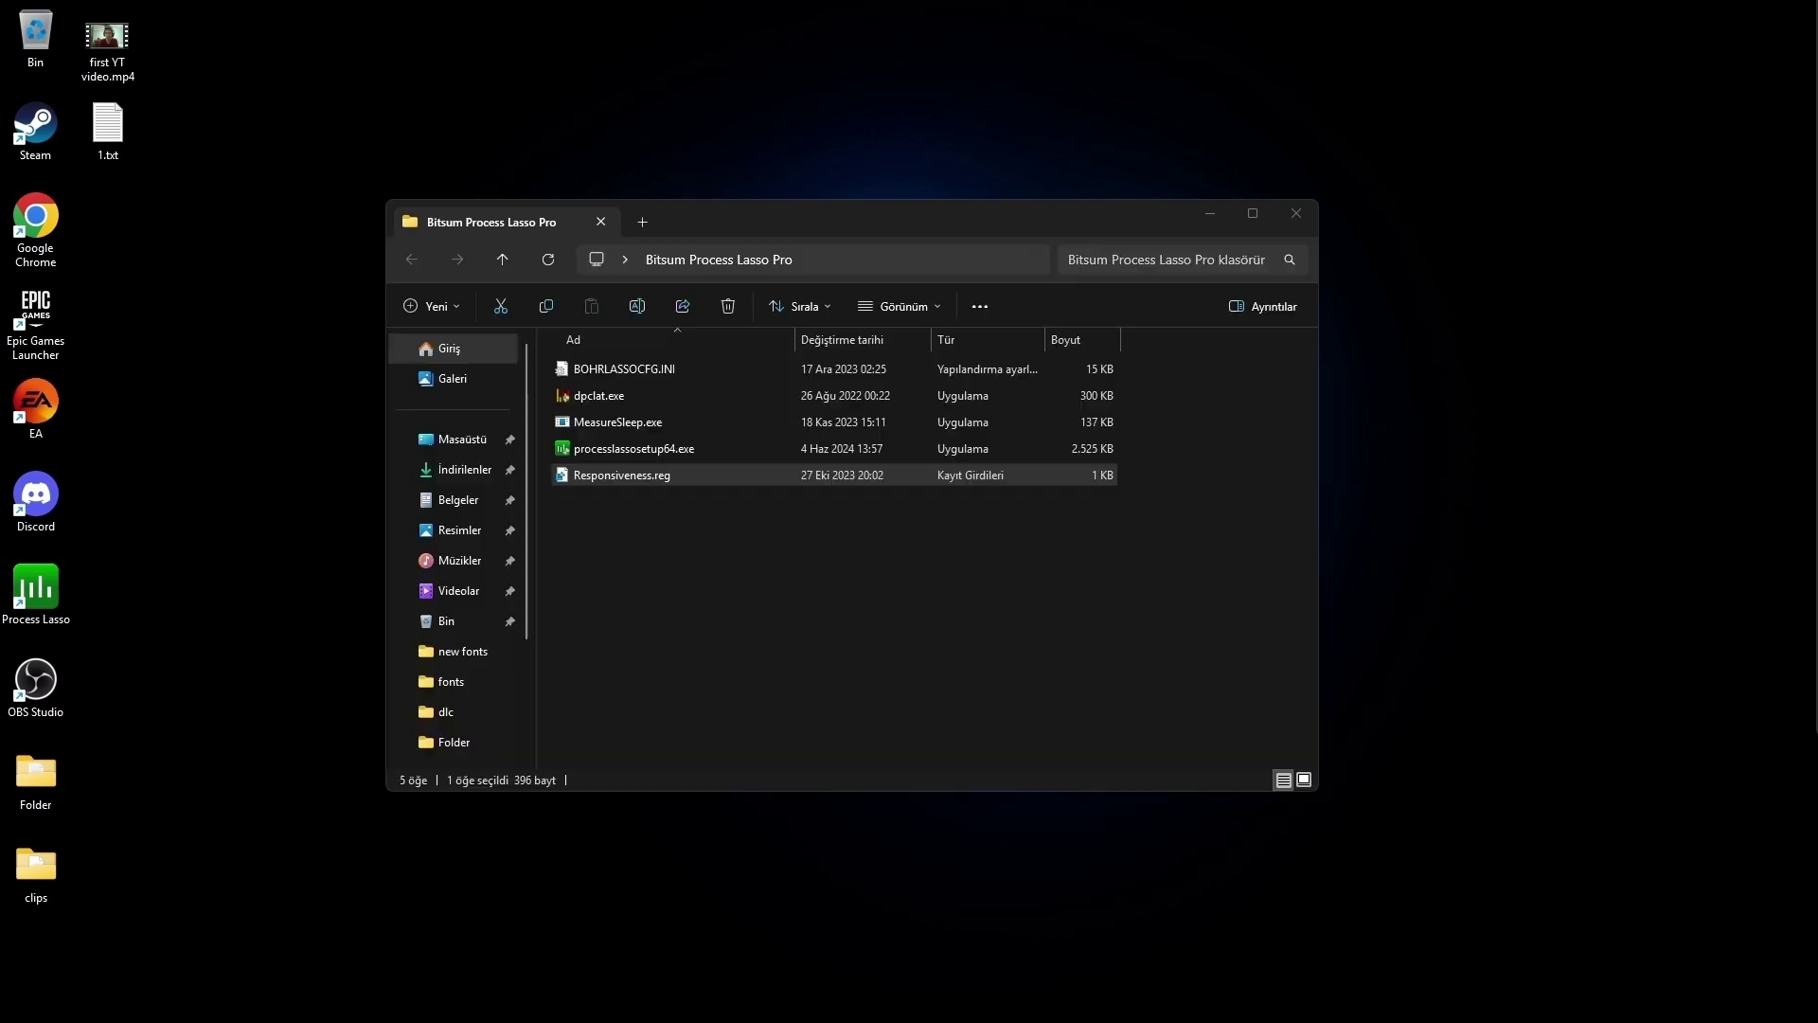
# - Merge Responsiveness.reg from the Bitsum Process Lasso Pro folder into the Windows registry
pyautogui.click(698, 652)
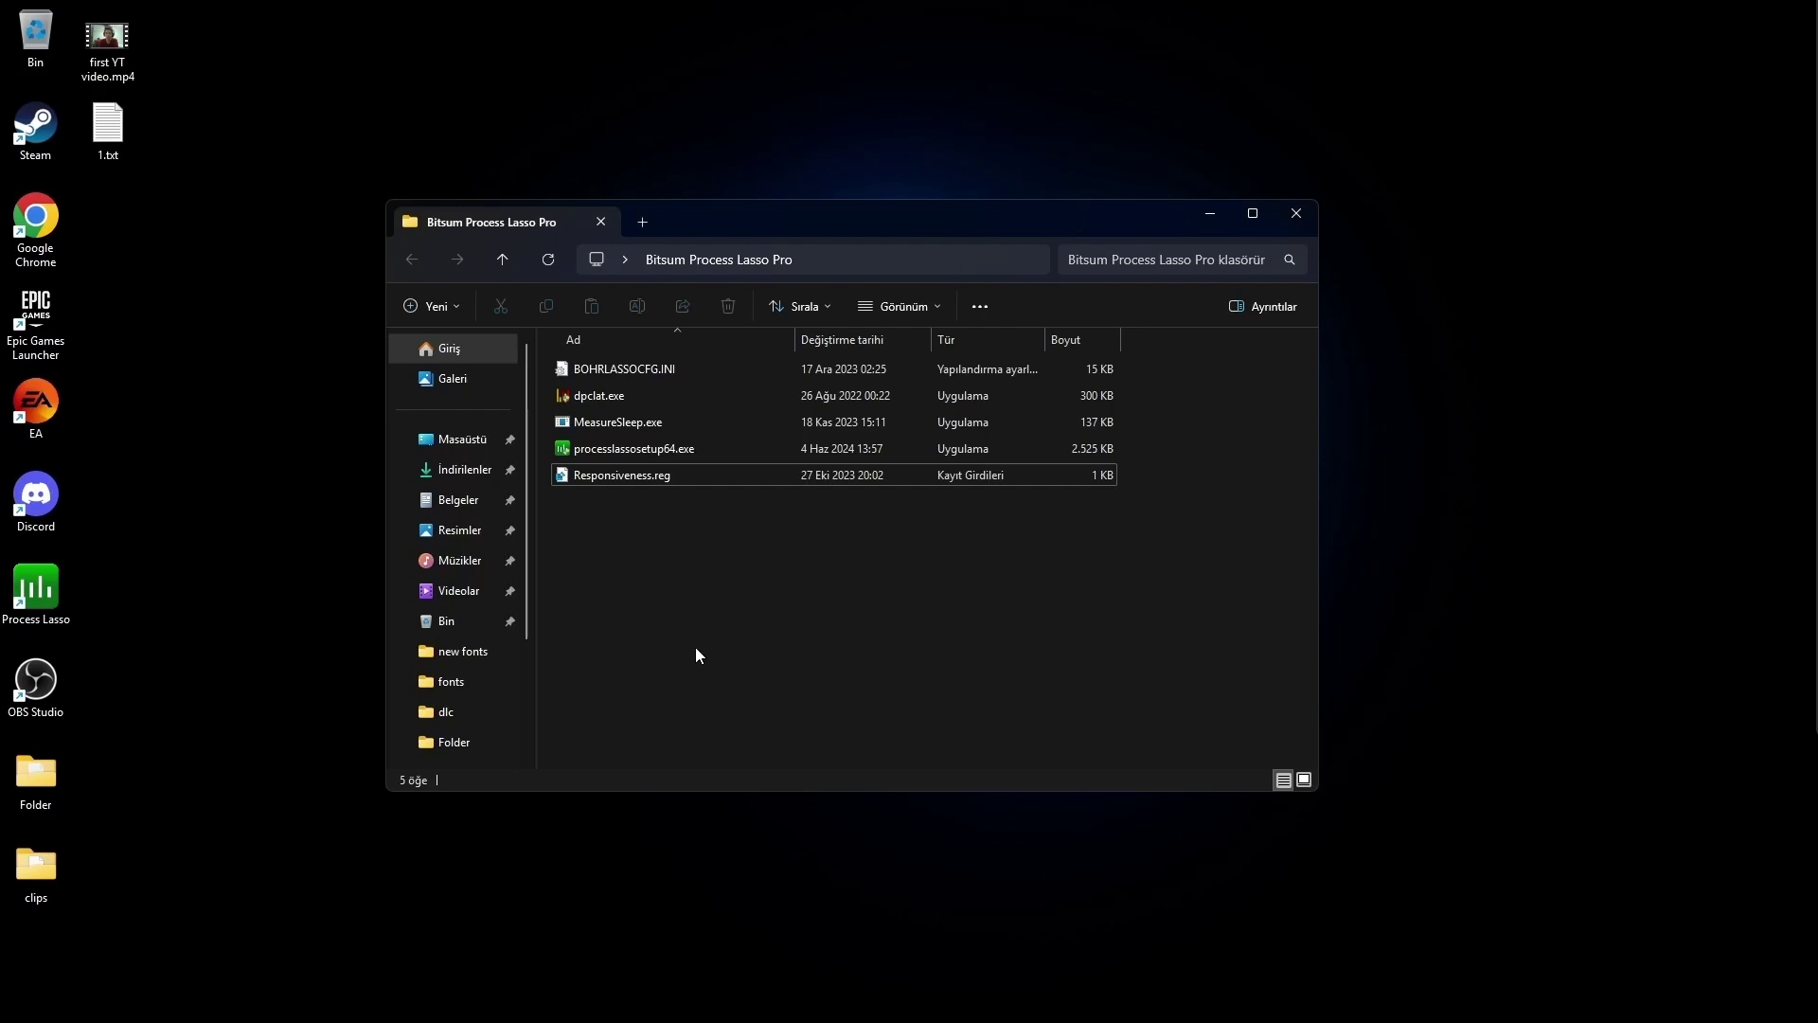
pyautogui.click(642, 480)
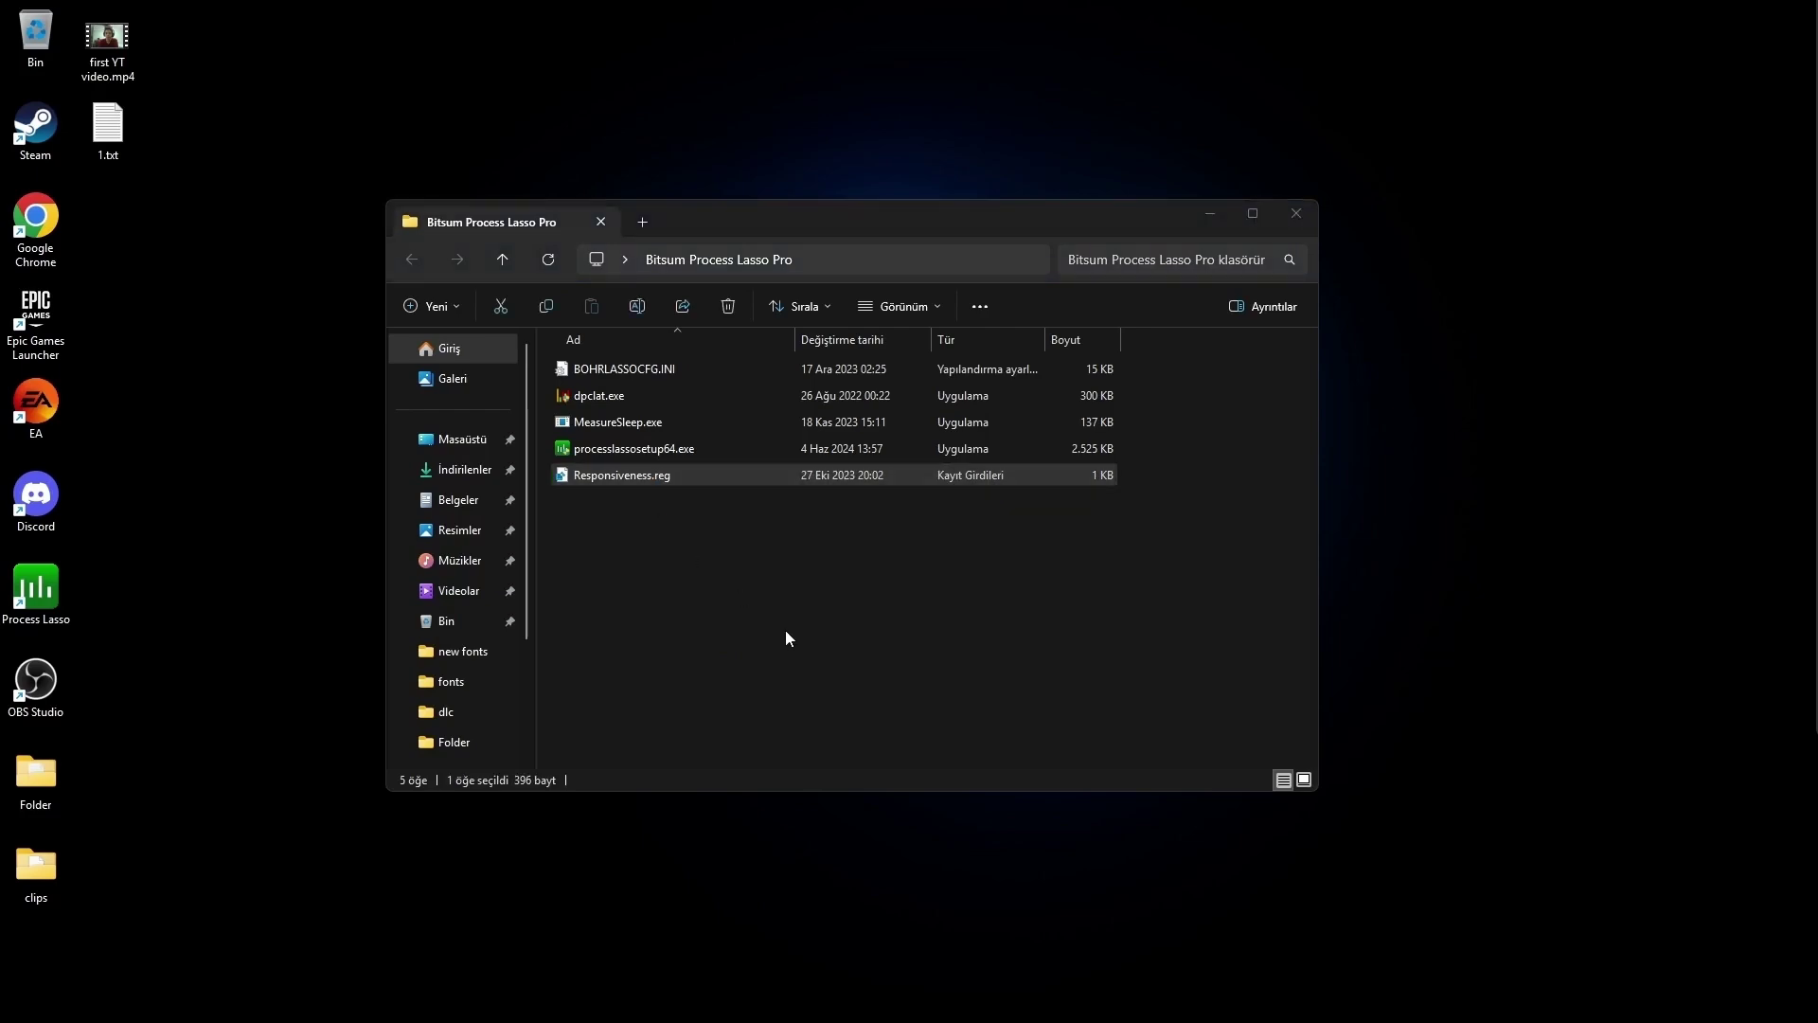
pyautogui.click(1051, 547)
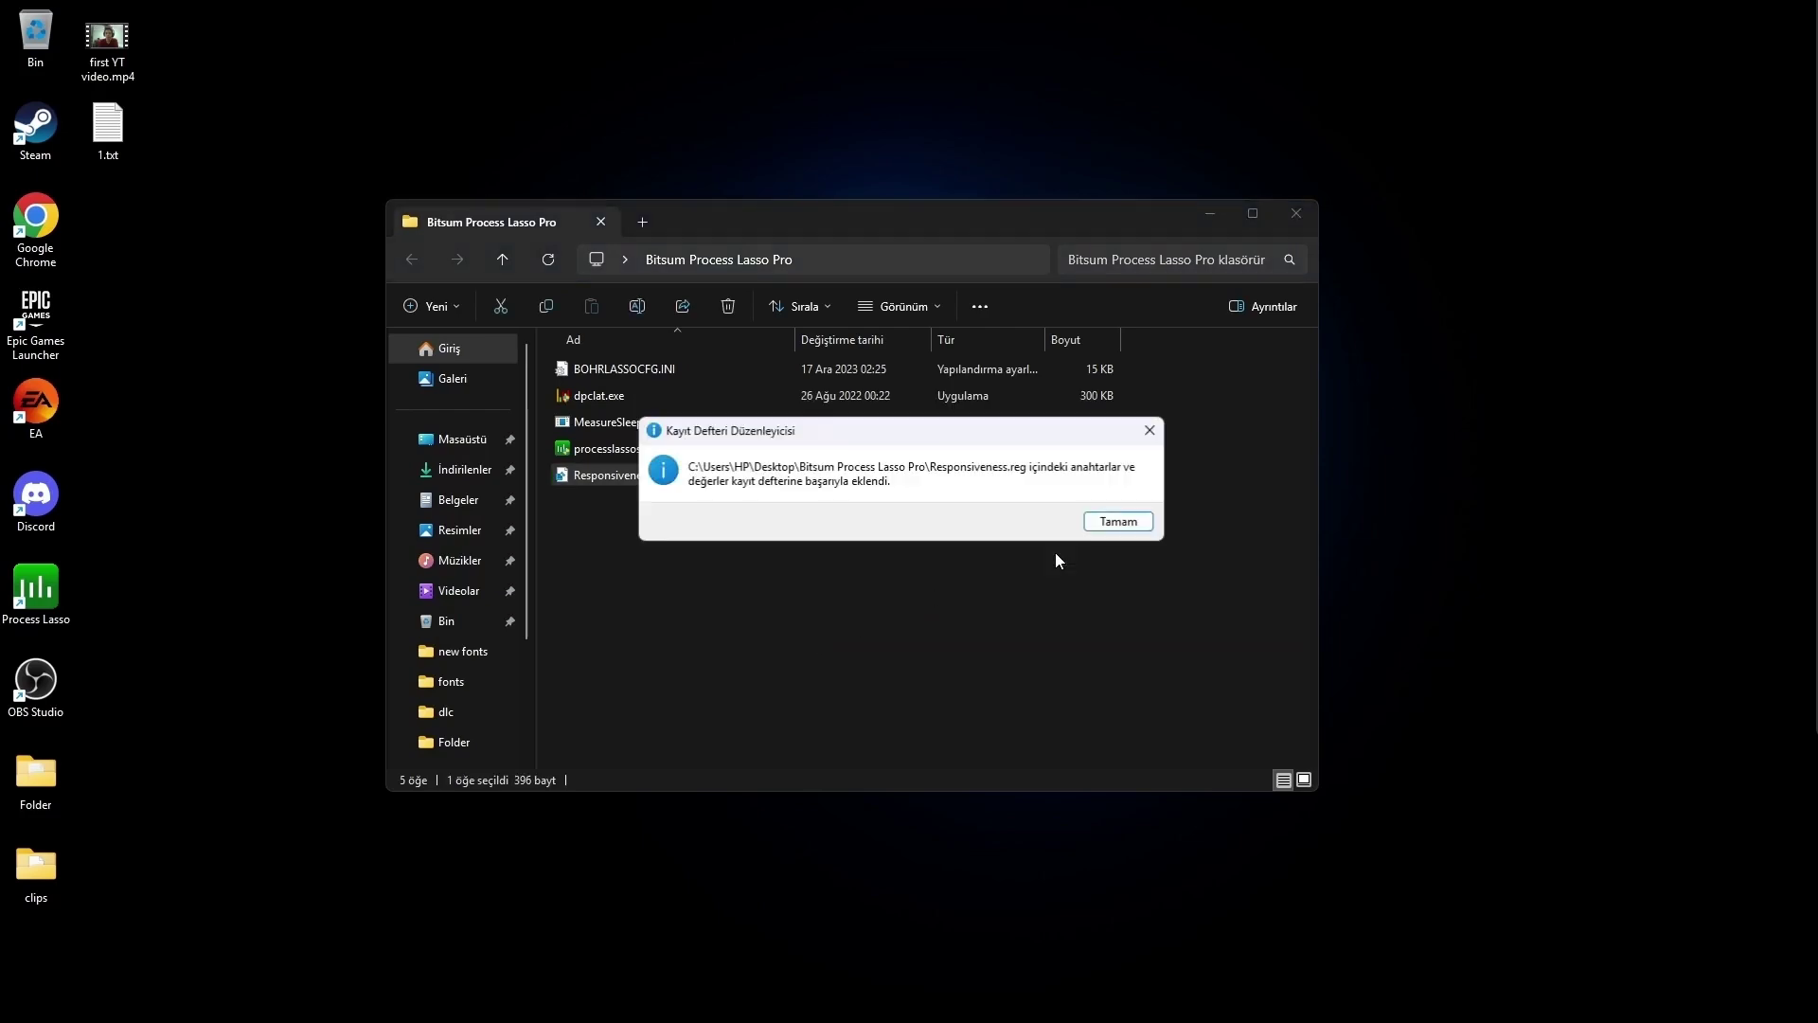
pyautogui.click(1120, 520)
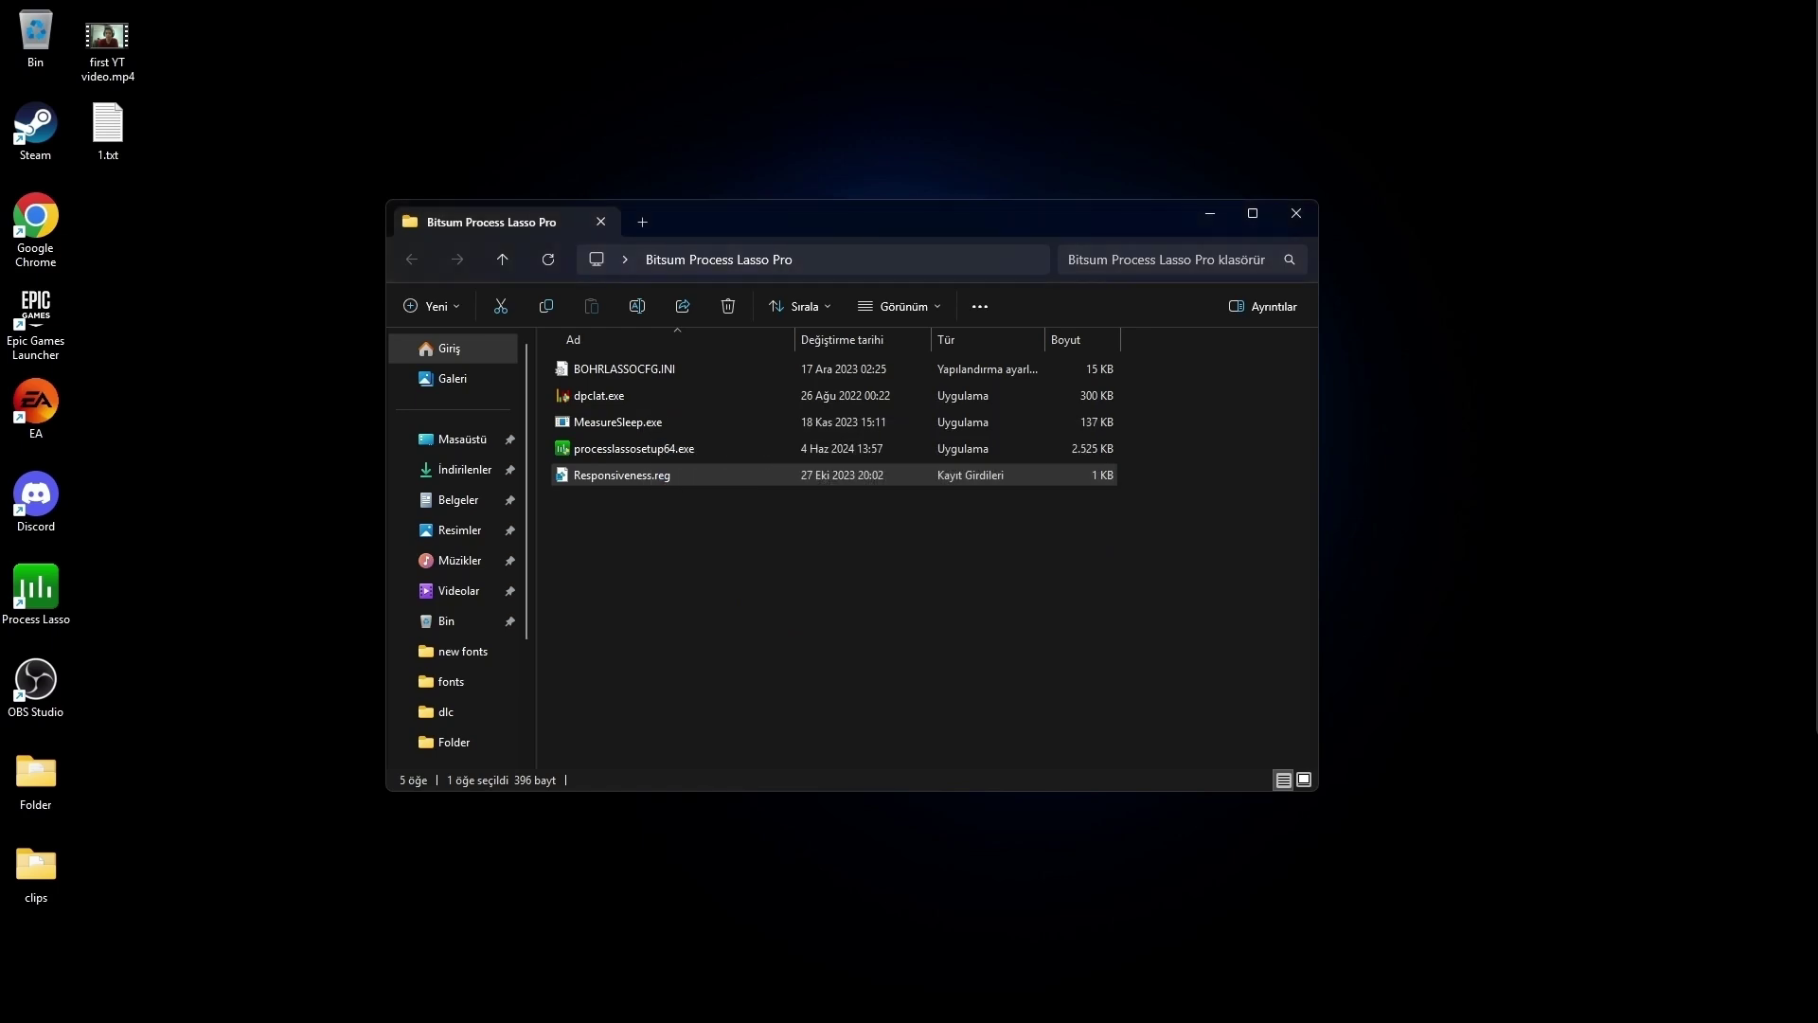